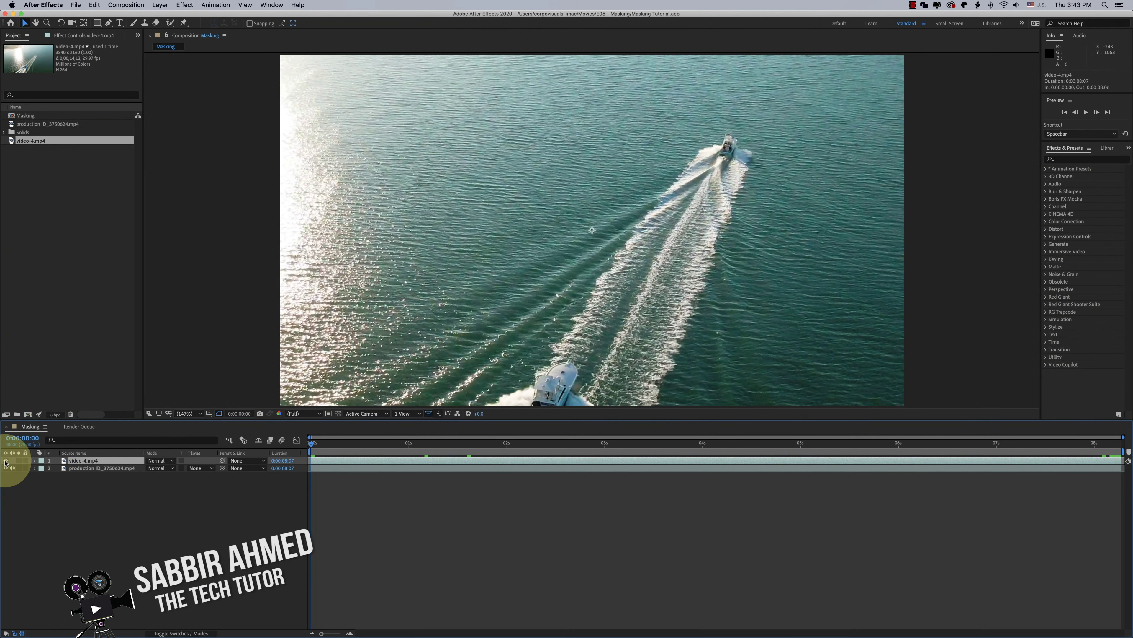
- Check the river underneath, then lower the boat clip's opacity to 65%
click(6, 461)
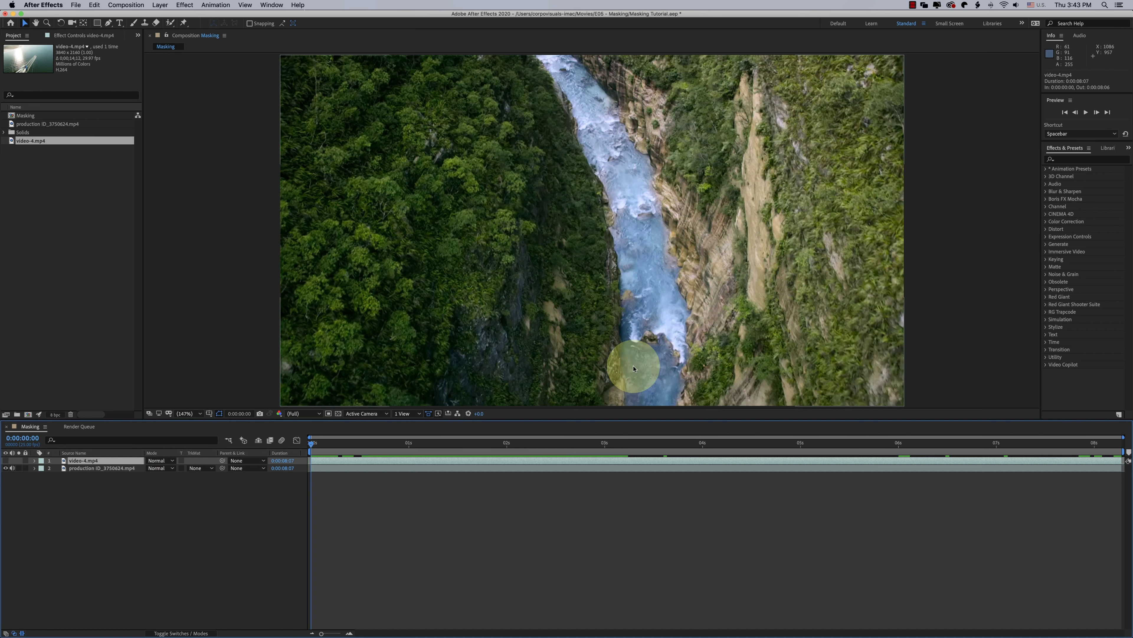
click(5, 460)
click(89, 468)
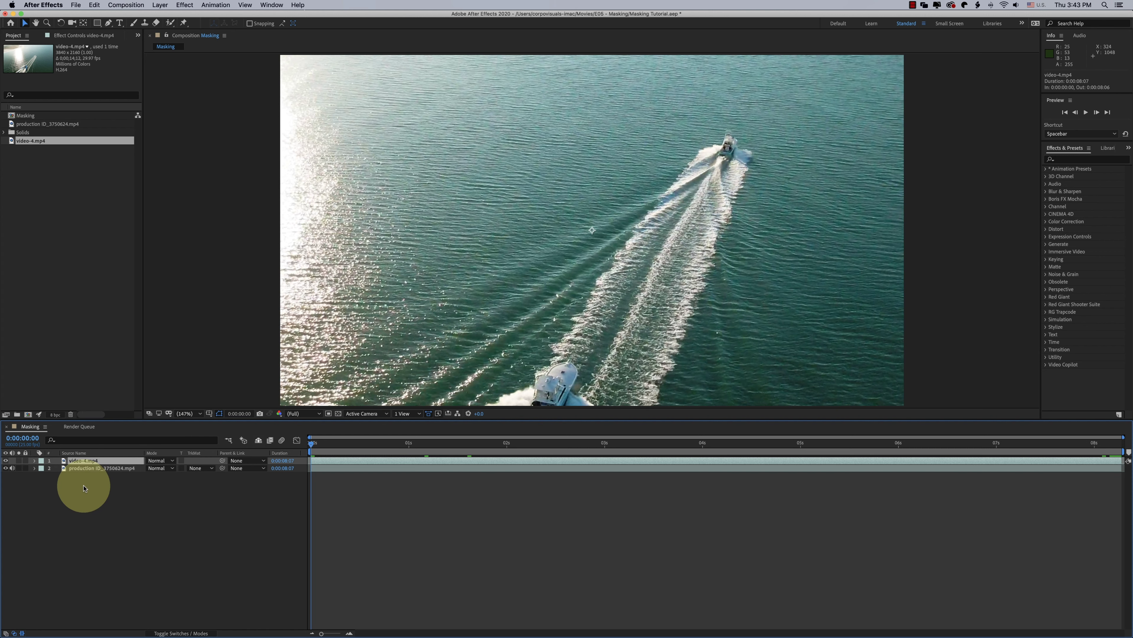
key(t)
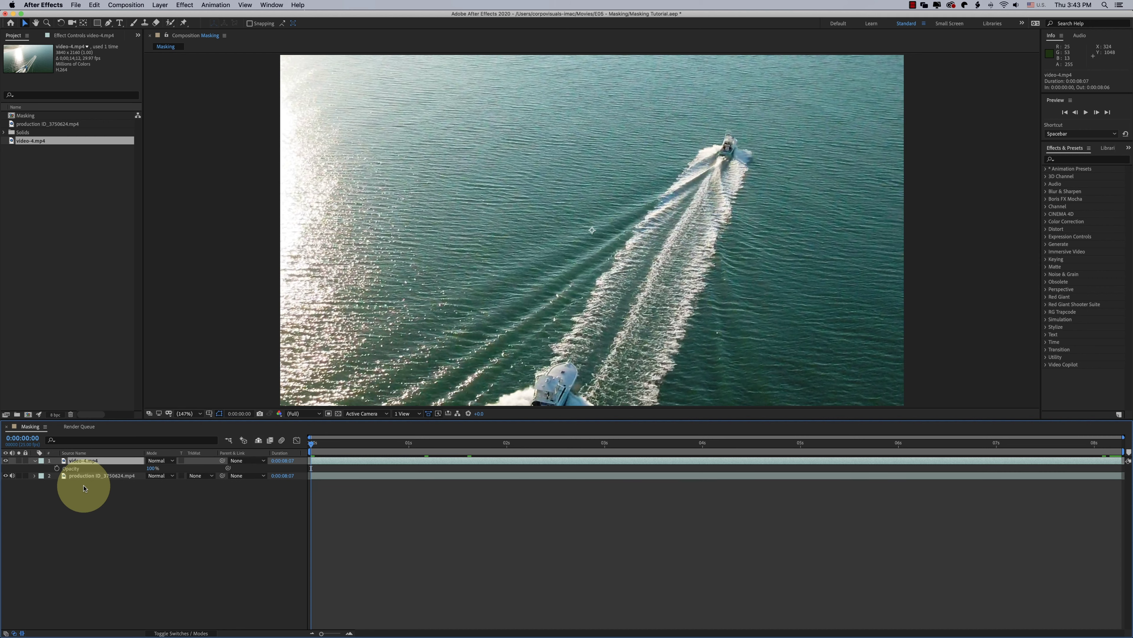
drag(152, 468, 116, 468)
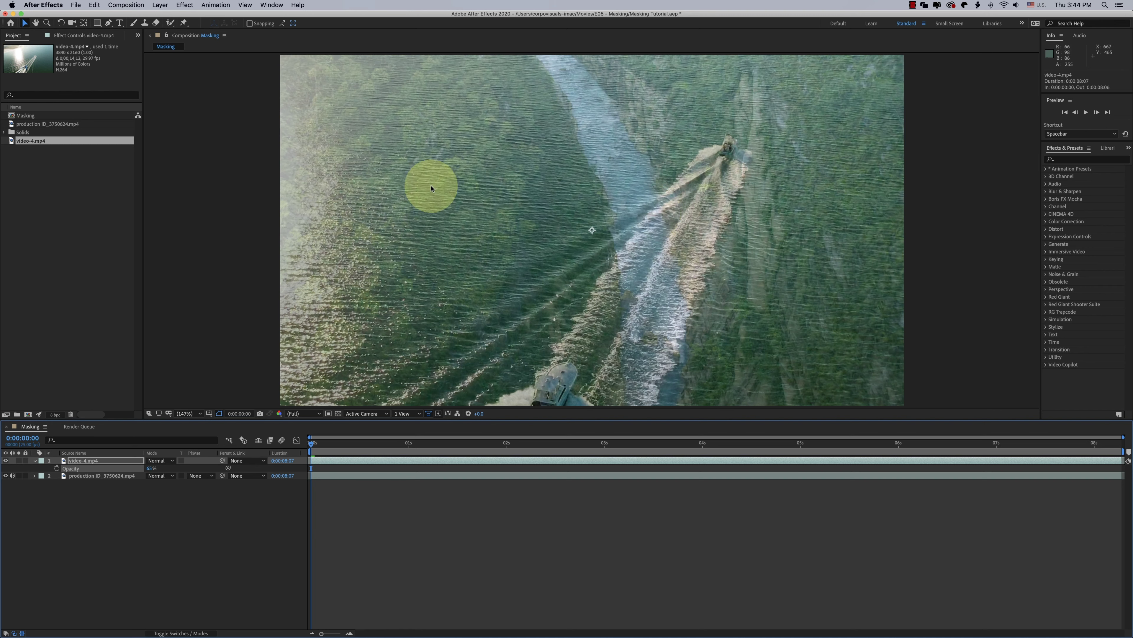
- Move the boat clip's anchor point onto the boat with the Pan Behind tool
click(83, 23)
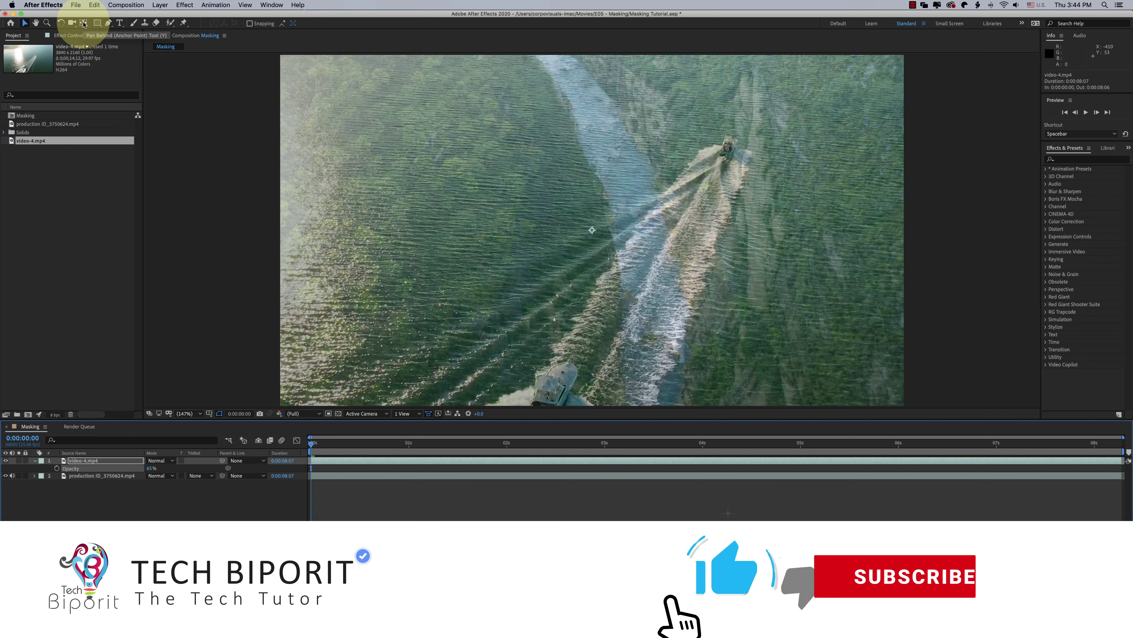
drag(591, 231, 664, 264)
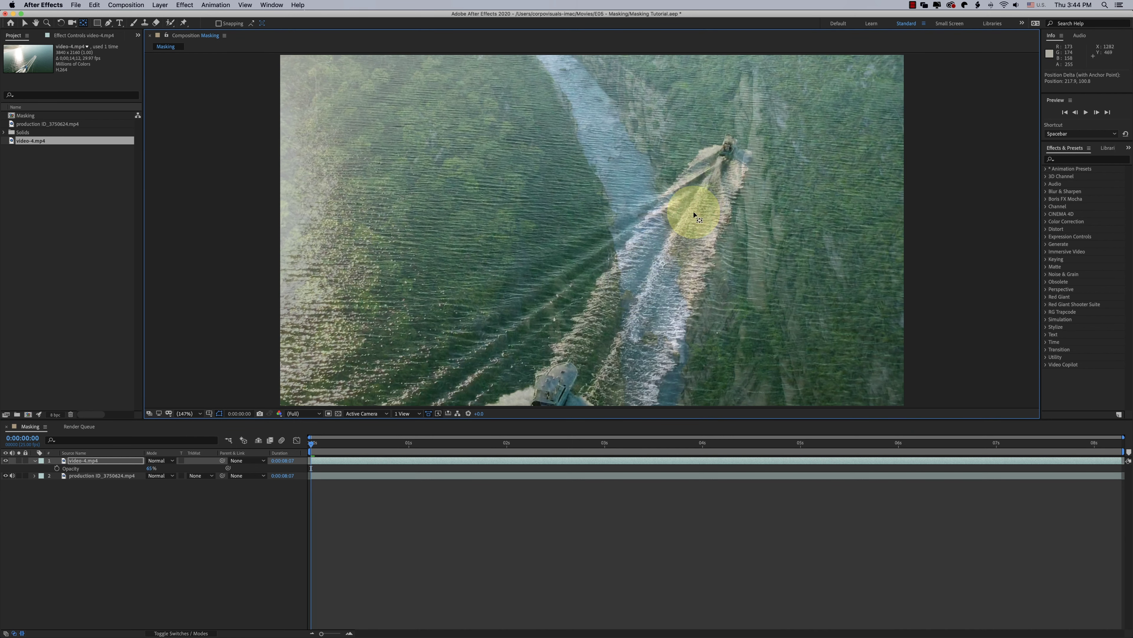
click(94, 463)
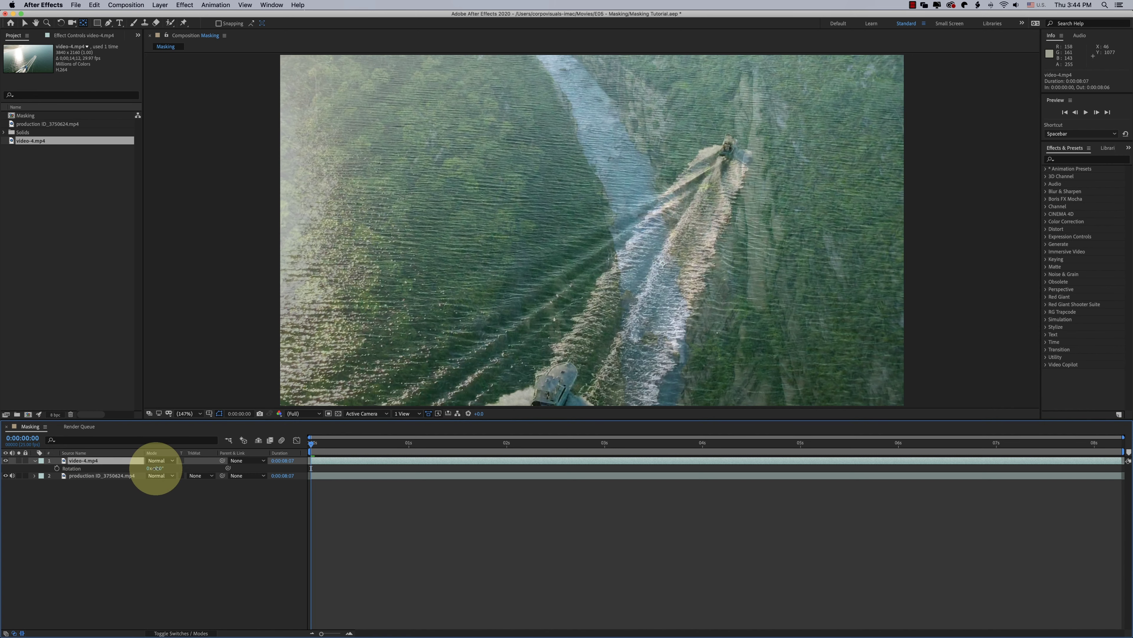
- Rotate video-4.mp4 to -35°, save, and bring its opacity back up to 100%
drag(155, 468, 141, 469)
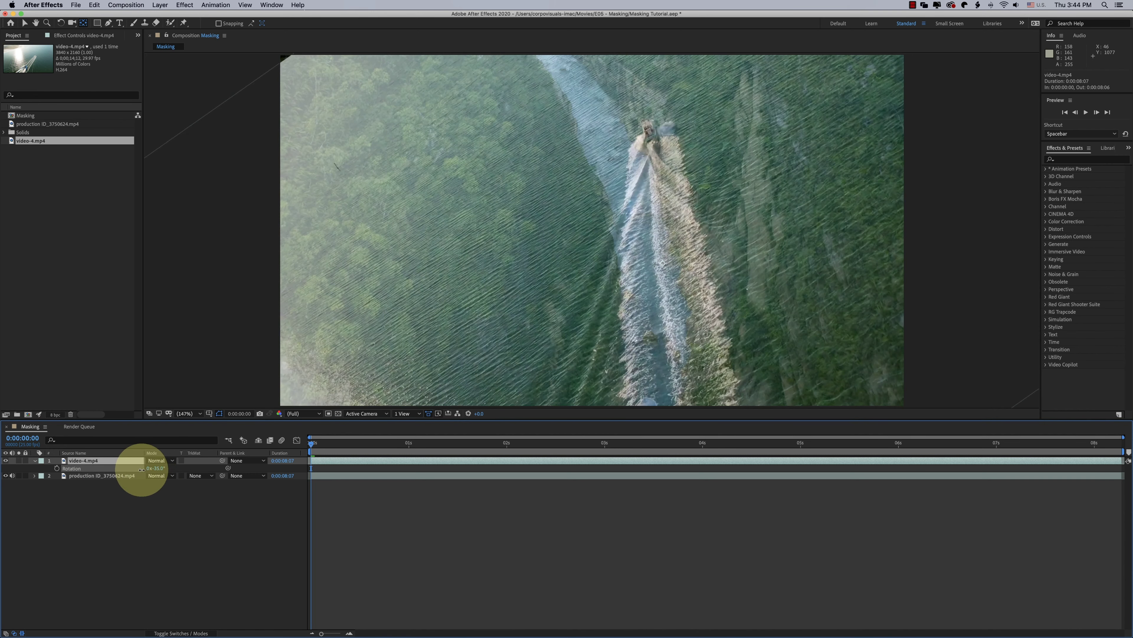
key(v)
key(super+s)
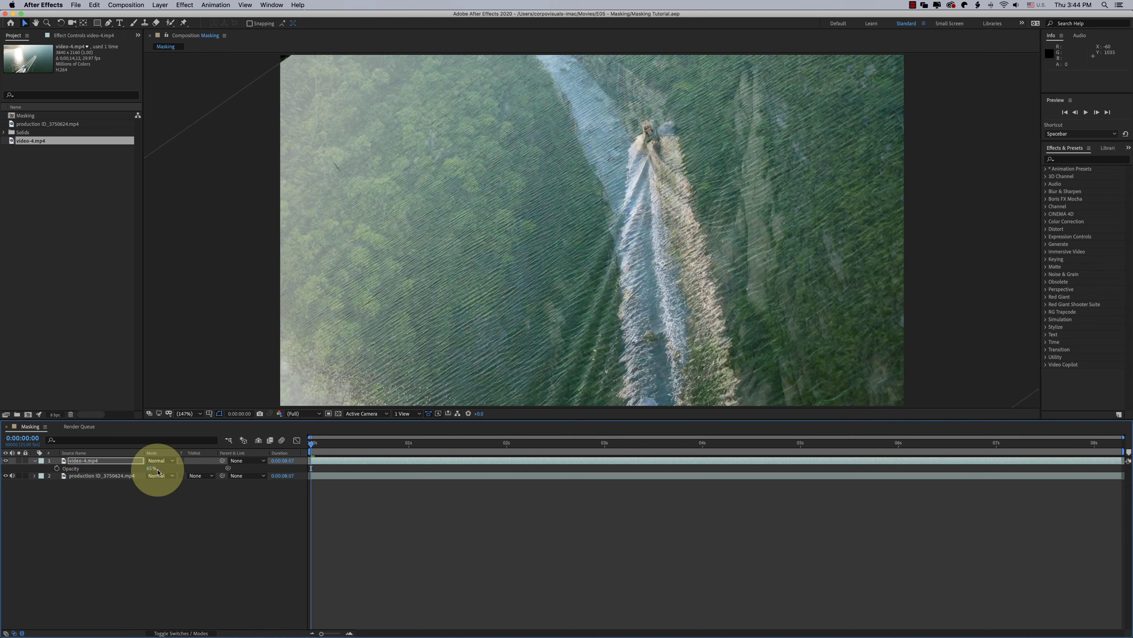
drag(152, 468, 227, 464)
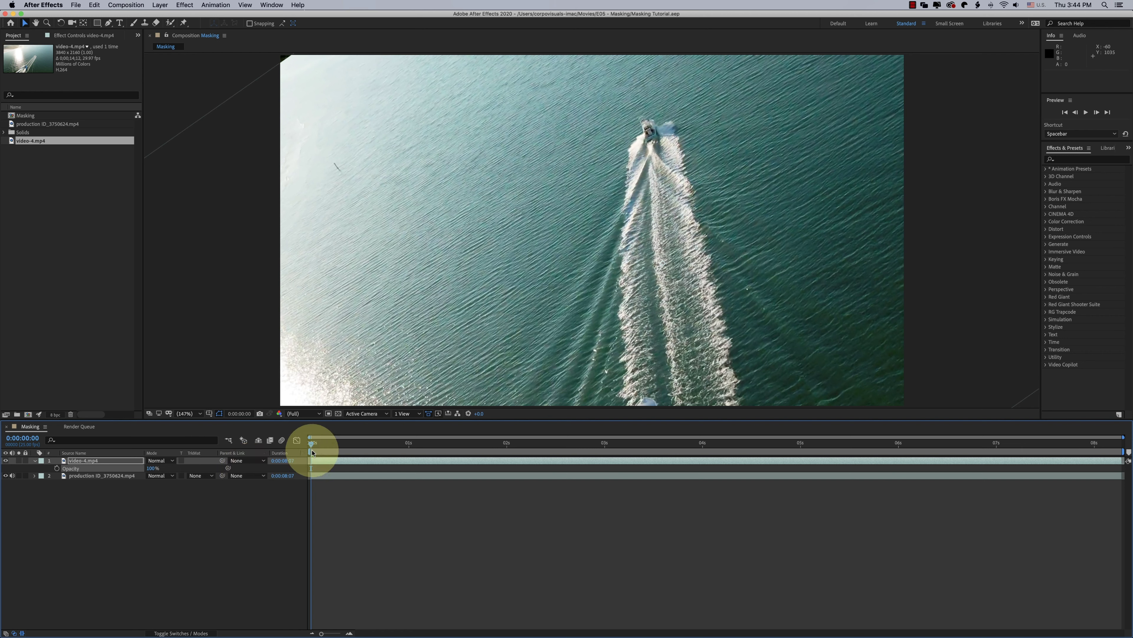
- Apply the Basic 3D effect to the boat clip
click(1080, 159)
text(basic)
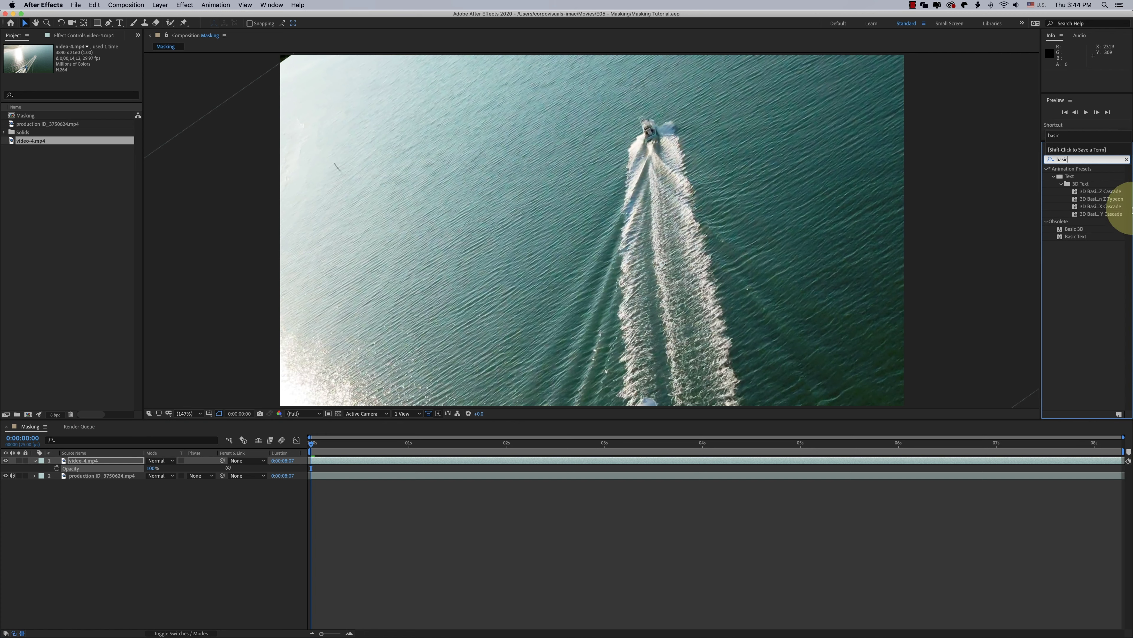
click(1076, 229)
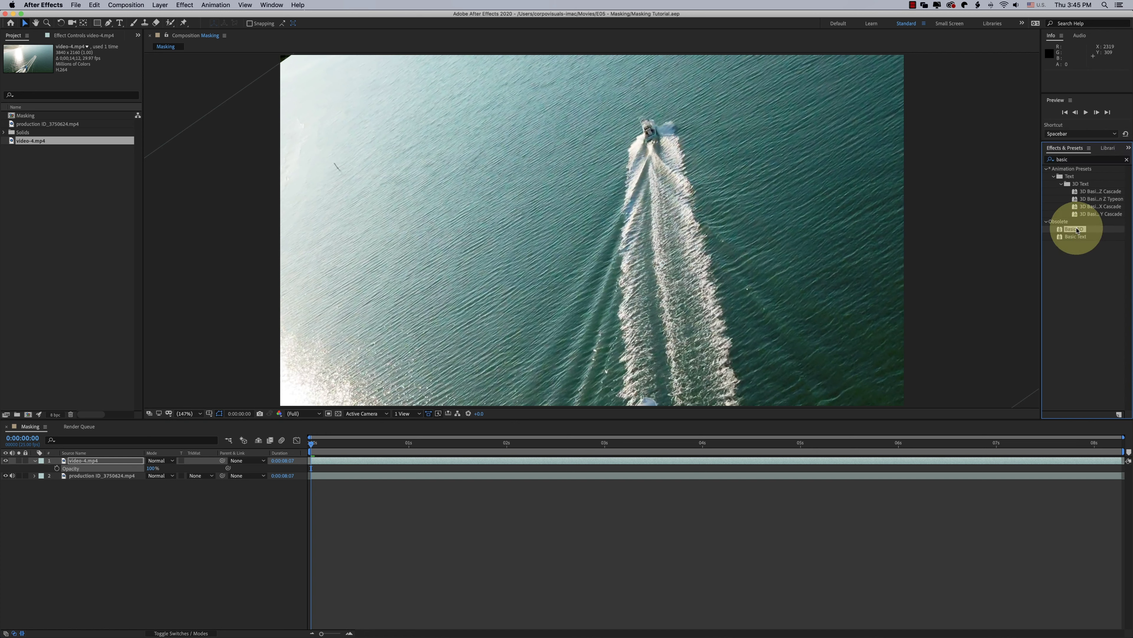
drag(1077, 229, 657, 253)
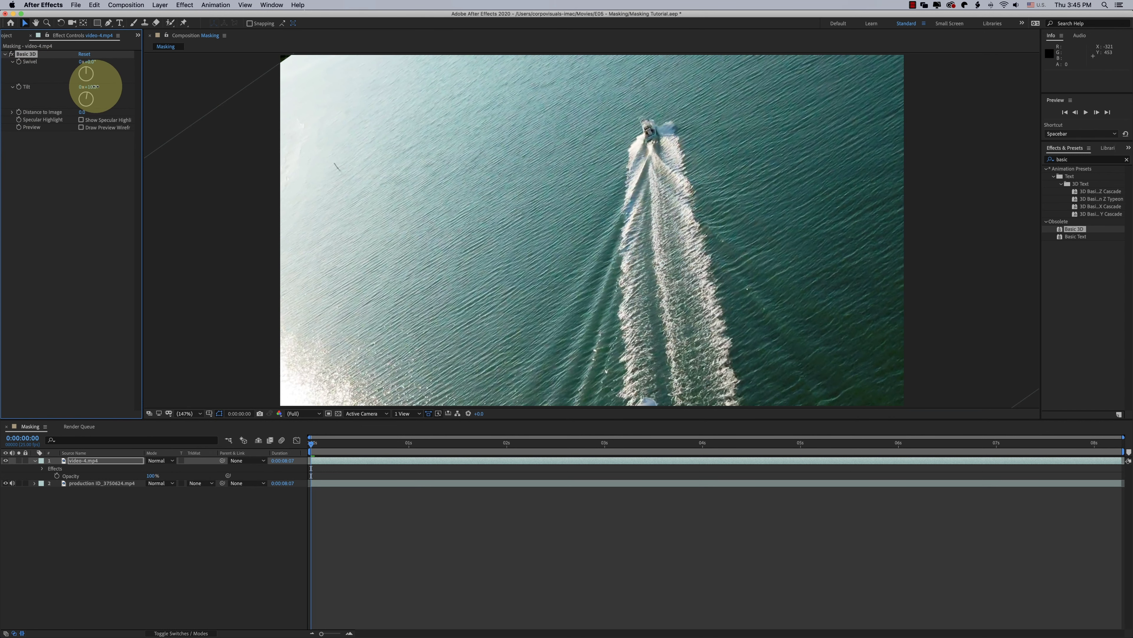
- Set Basic 3D Swivel to -37° and Tilt to -19°, and lower the clip's opacity
mouse_move(96, 86)
mouse_down()
mouse_move(89, 60)
mouse_move(75, 61)
mouse_up()
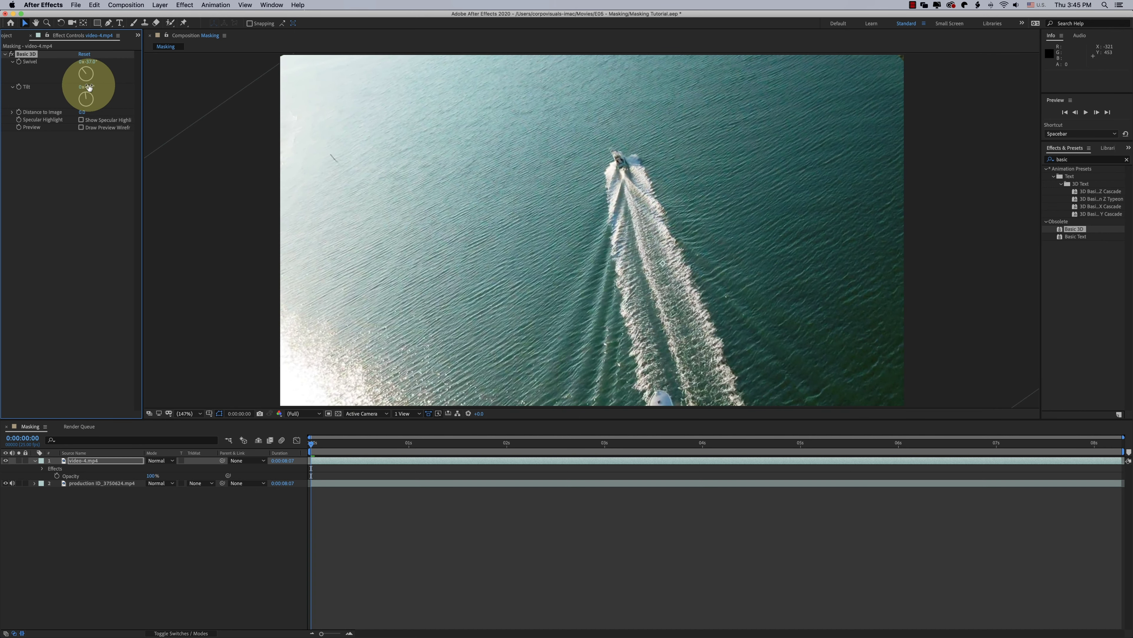
drag(89, 88, 83, 88)
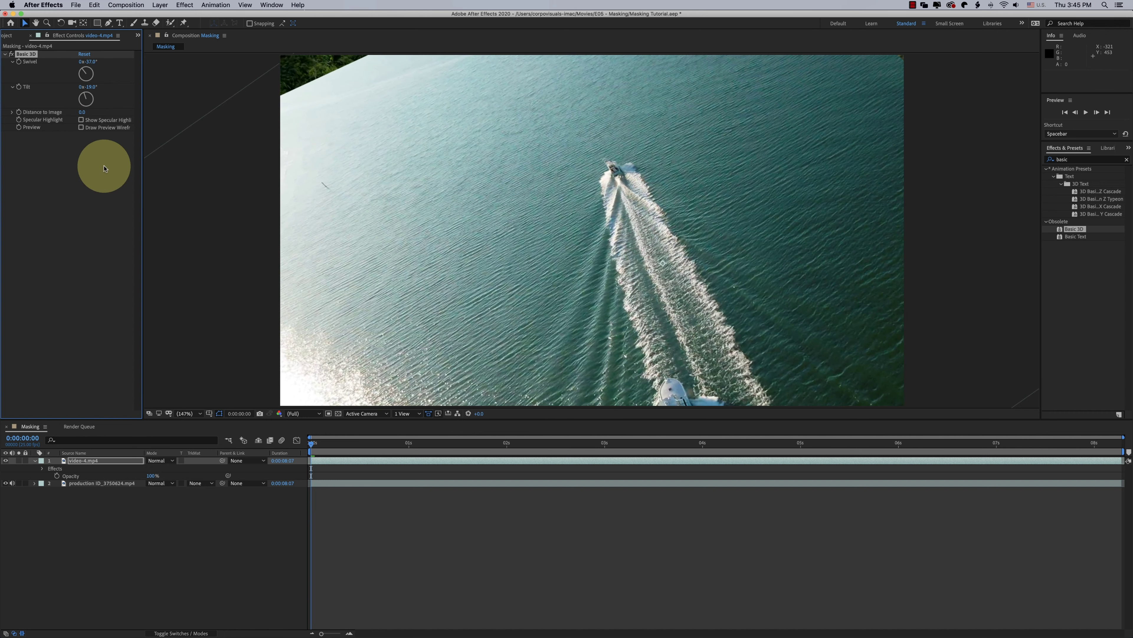
mouse_move(152, 476)
mouse_down()
mouse_move(109, 477)
mouse_move(136, 477)
mouse_up()
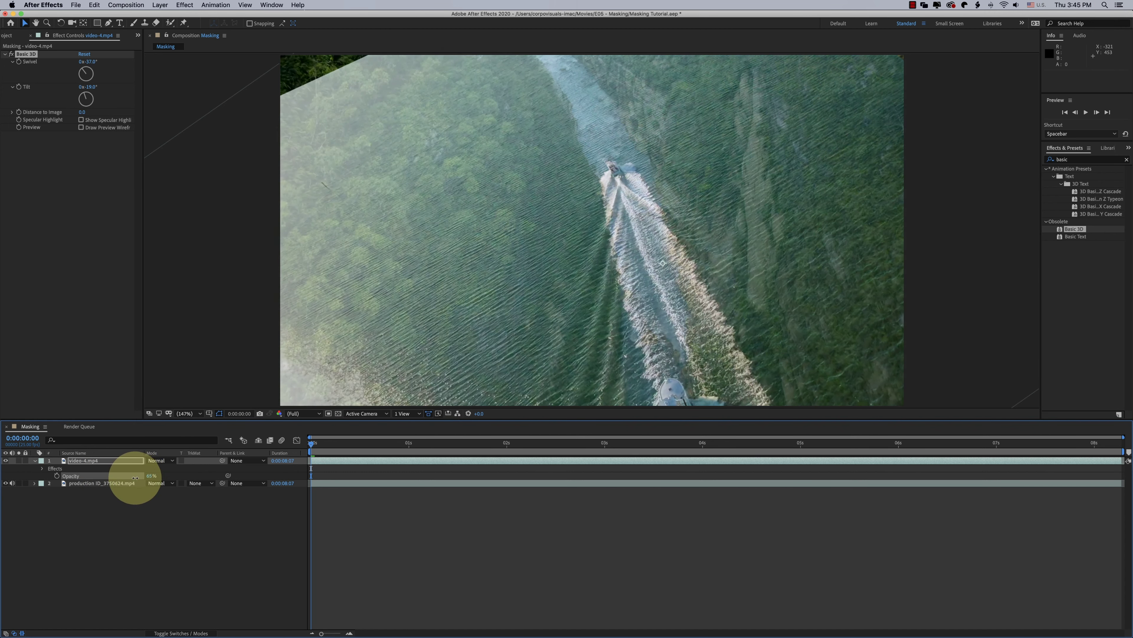
- Rotate the boat clip to about -28°, move it to 1162.9, 434.0, and keyframe Position and Rotation
click(34, 467)
click(35, 464)
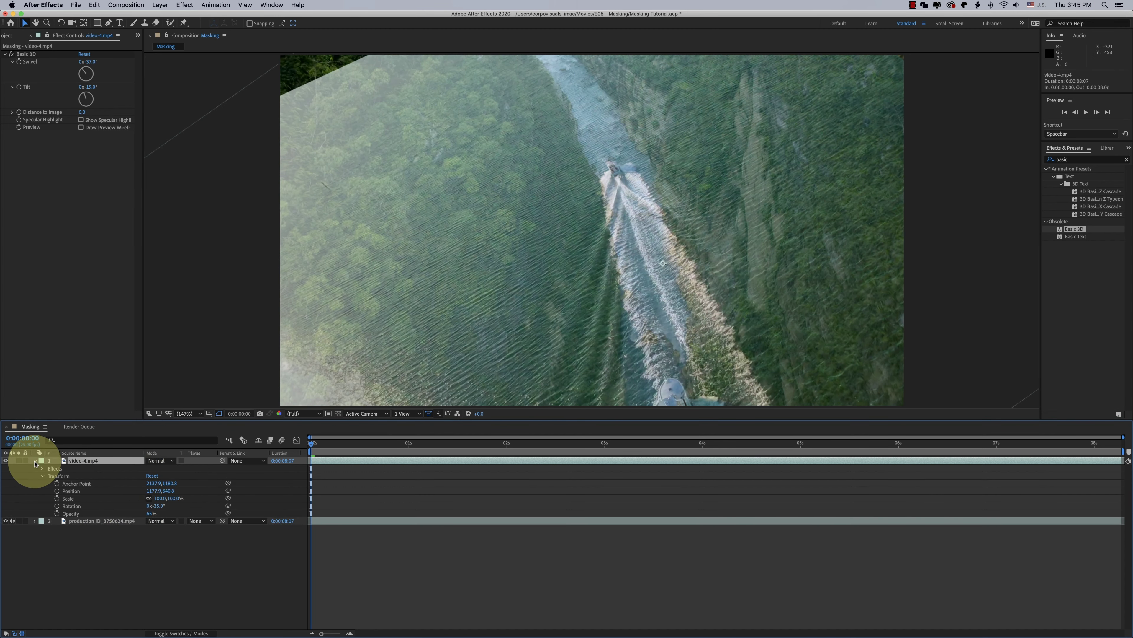
click(57, 476)
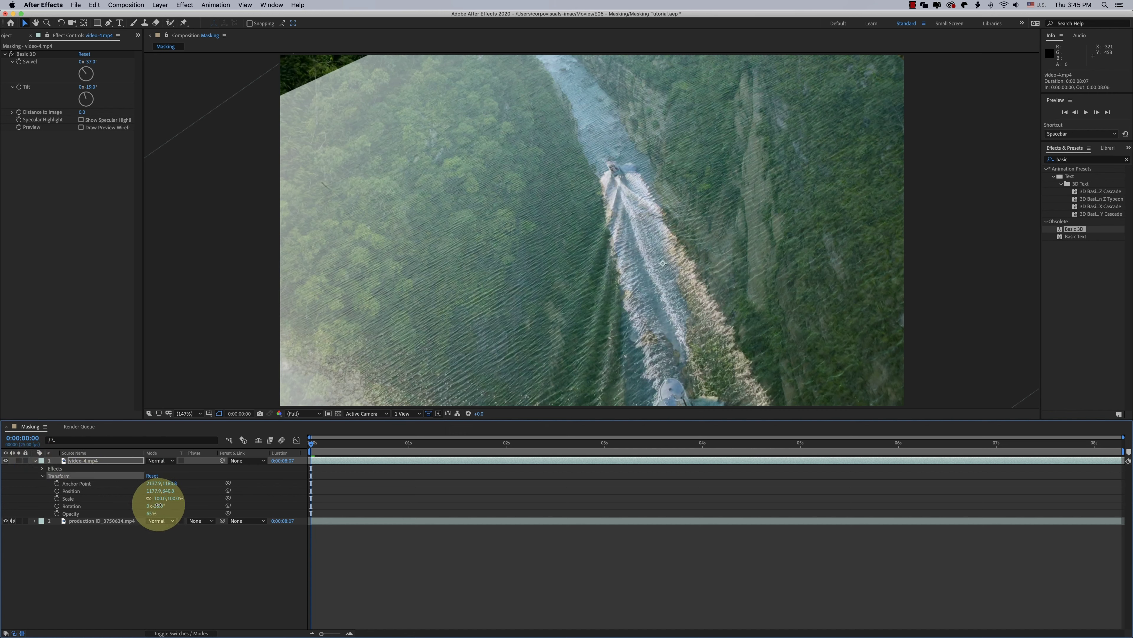
drag(156, 505, 148, 506)
drag(607, 285, 600, 282)
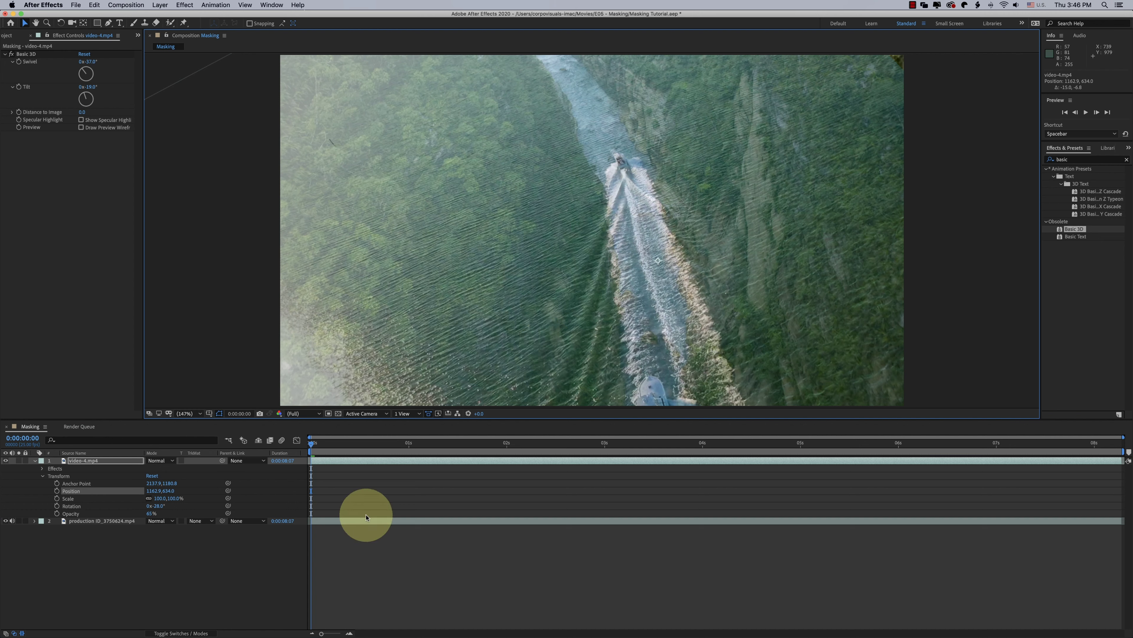
click(56, 491)
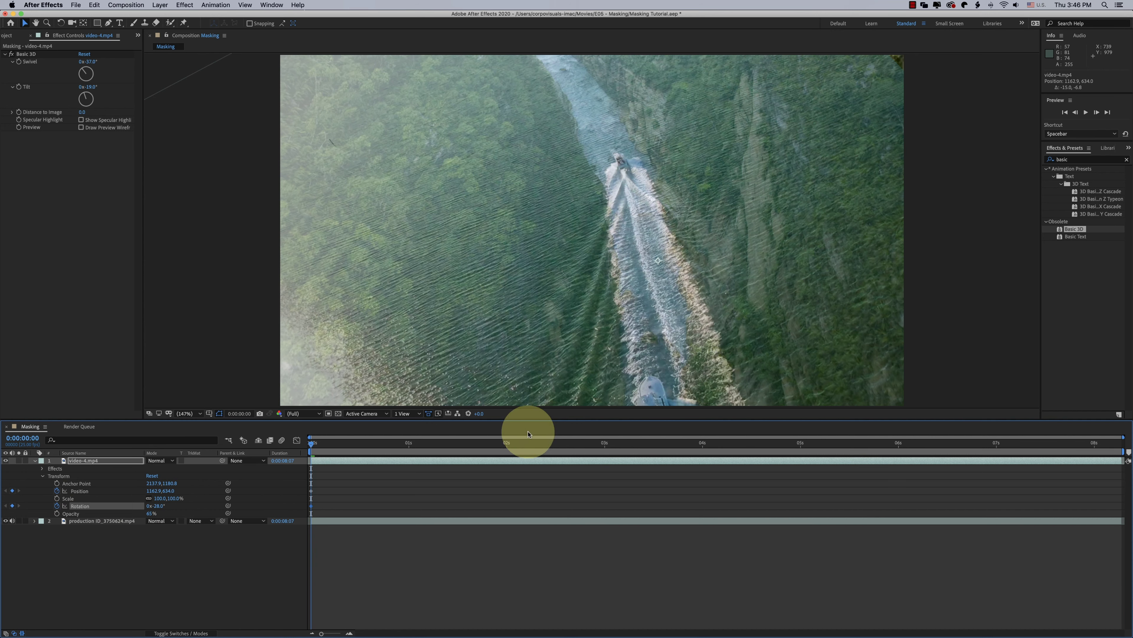
drag(496, 444, 705, 445)
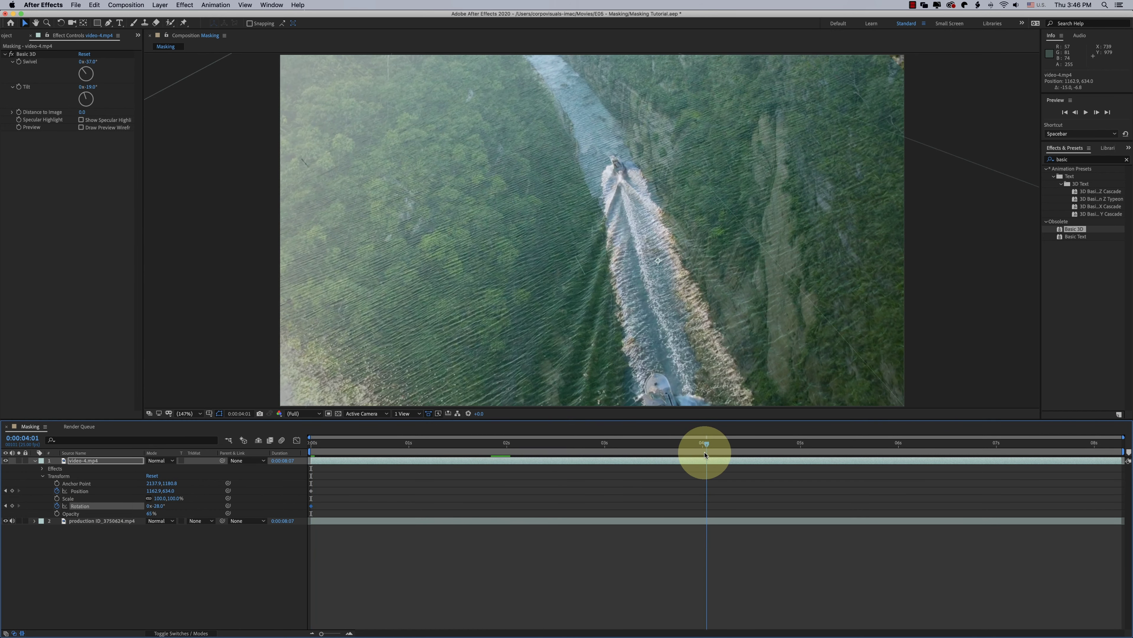
- Add Position and Rotation keyframes for the boat clip at 0:00:04:24
click(82, 524)
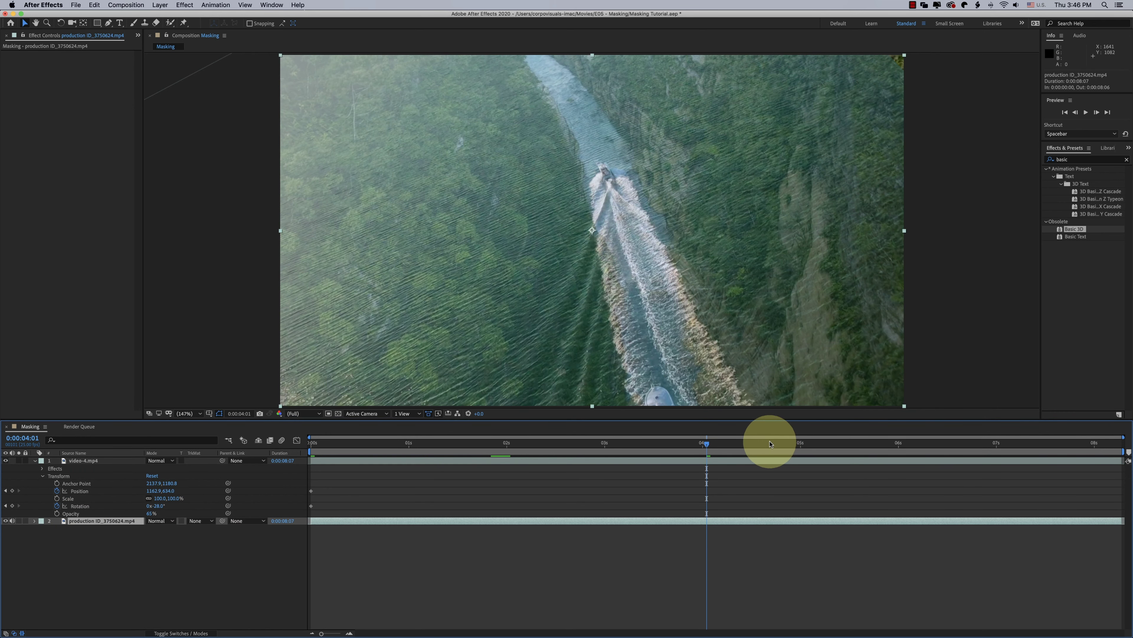
click(911, 448)
drag(917, 455, 962, 447)
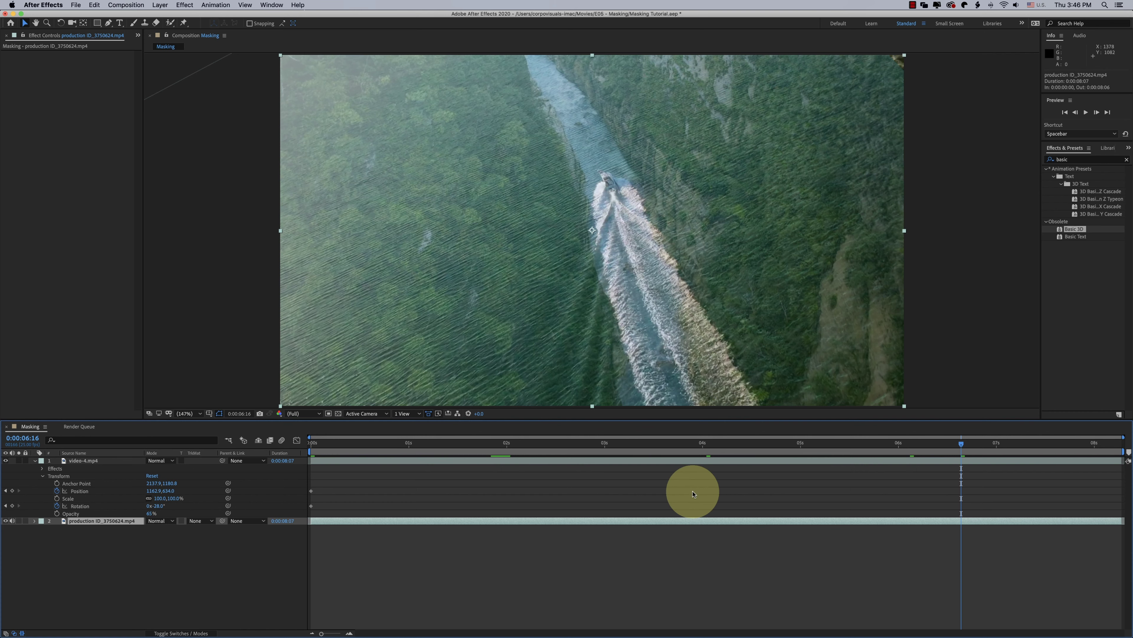
click(797, 442)
click(12, 490)
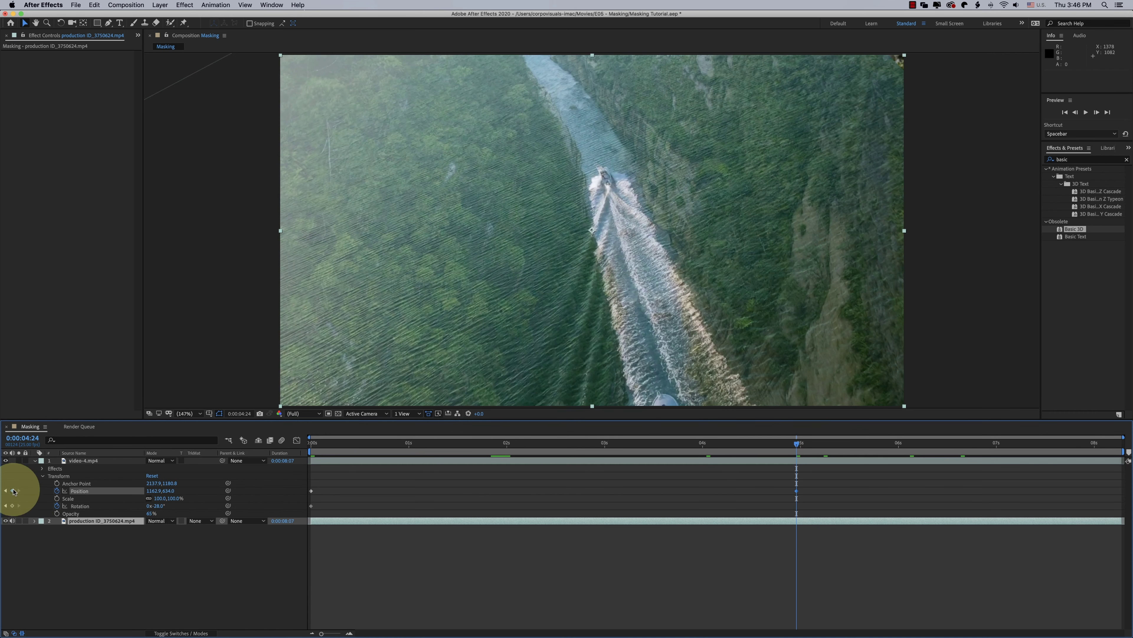
click(12, 505)
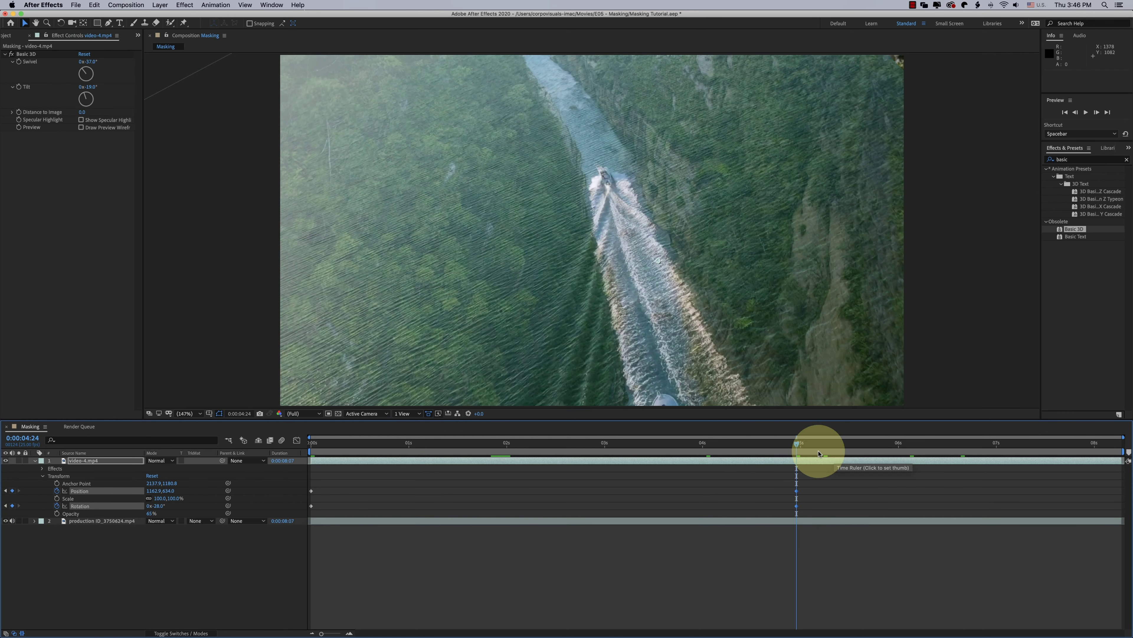
- At 0:00:06:17, rotate the clip to -25° and shift it left to 1143.9, 434.0
drag(947, 447, 965, 445)
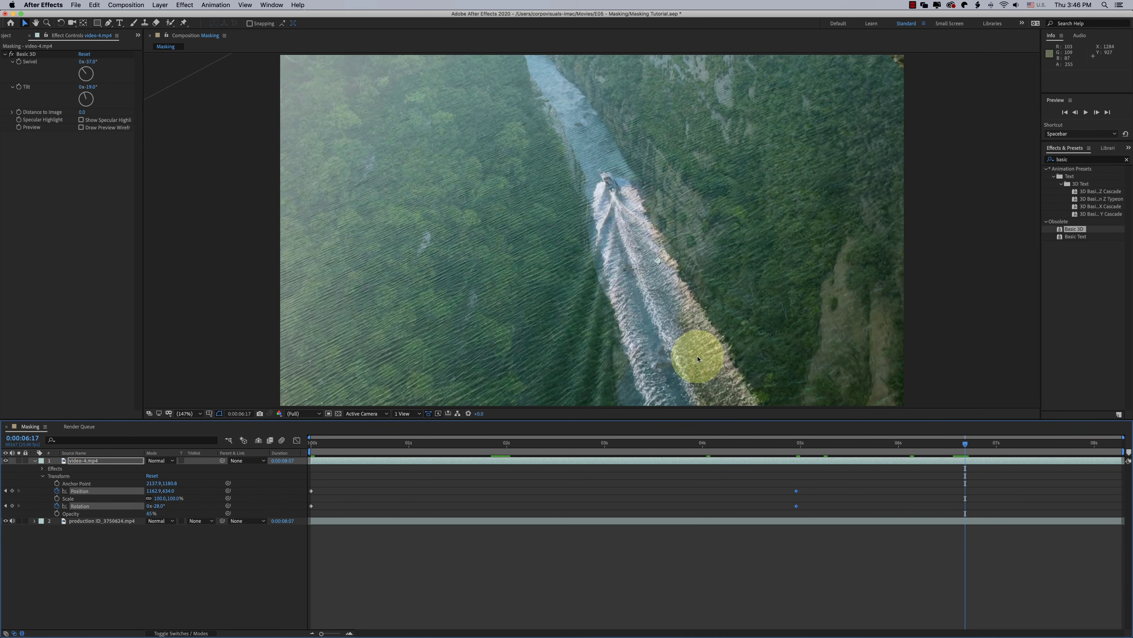
click(647, 488)
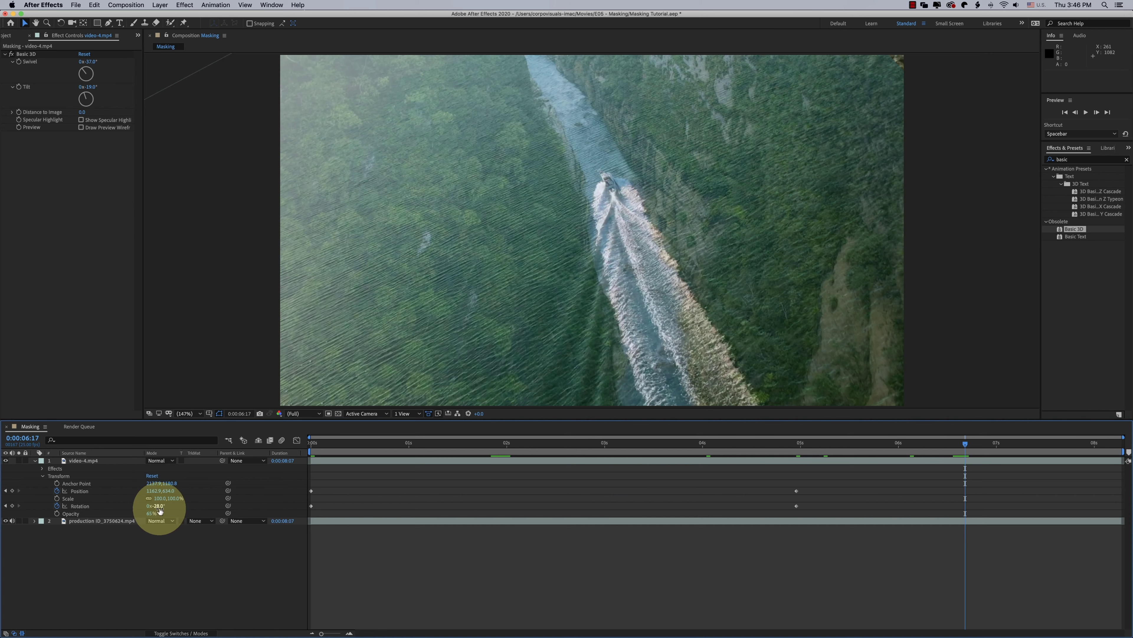
drag(161, 507, 157, 507)
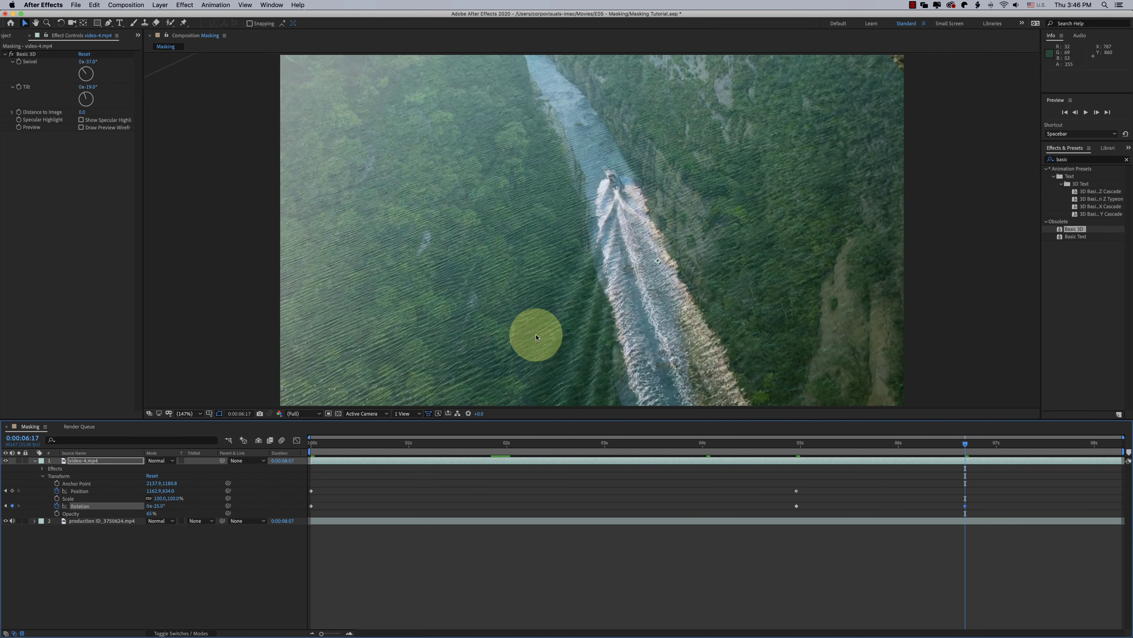
drag(640, 269, 635, 269)
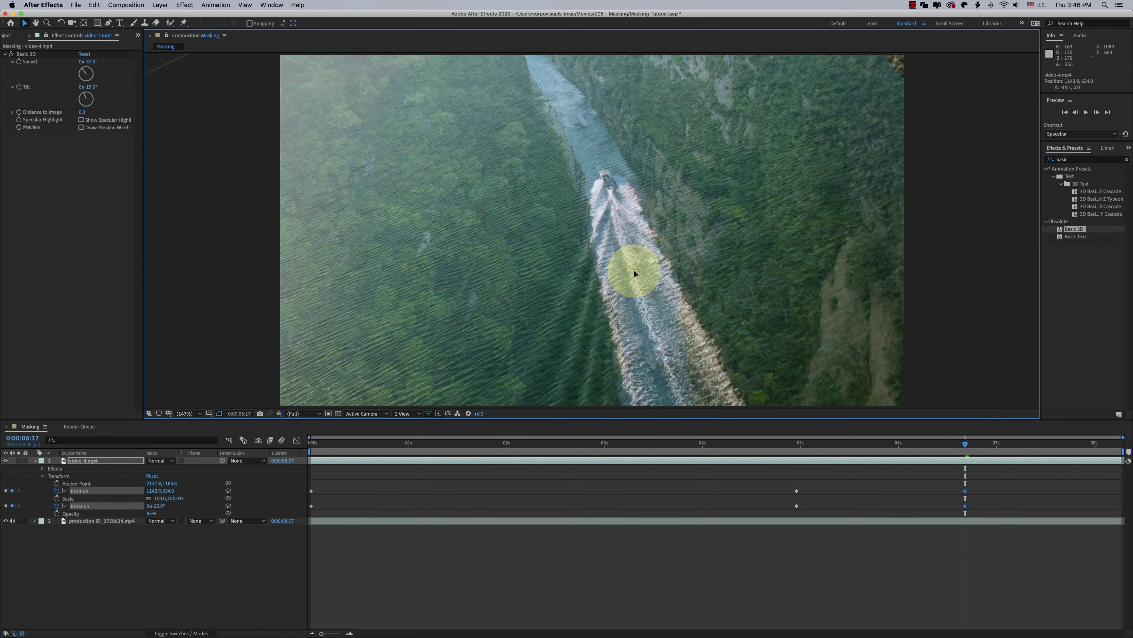
drag(635, 269, 634, 270)
drag(966, 444, 1044, 445)
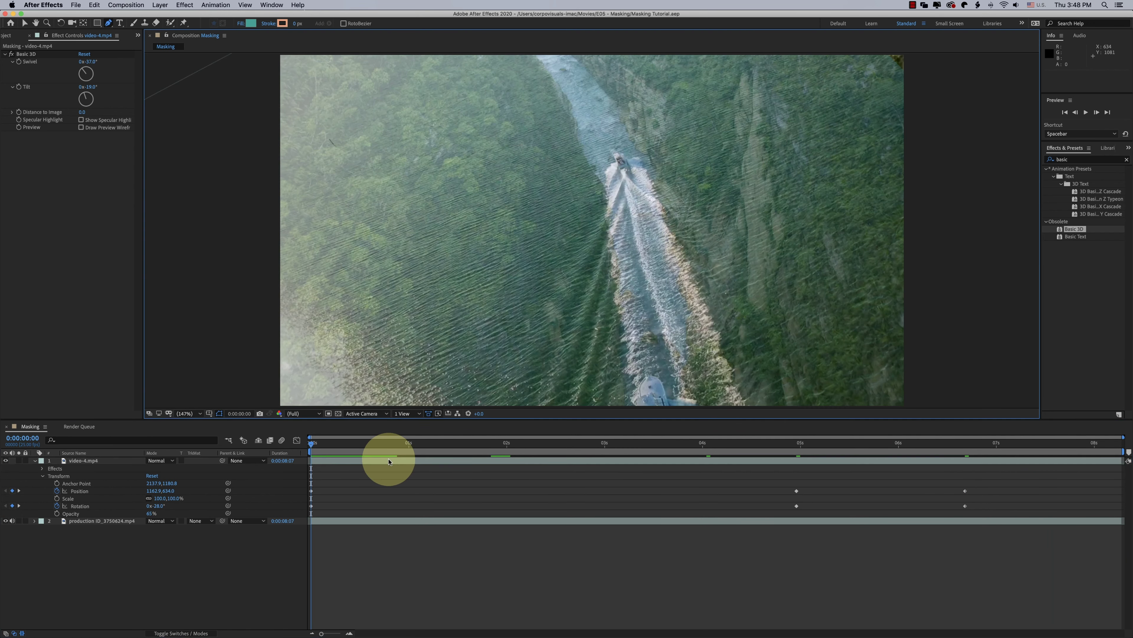
right_click(388, 460)
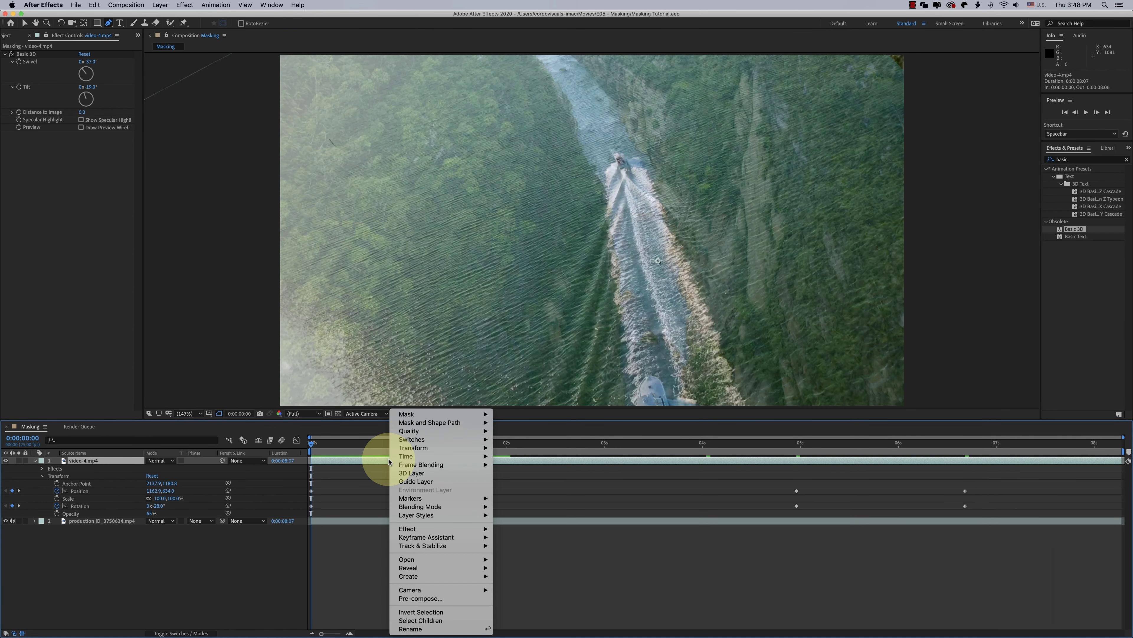
click(379, 461)
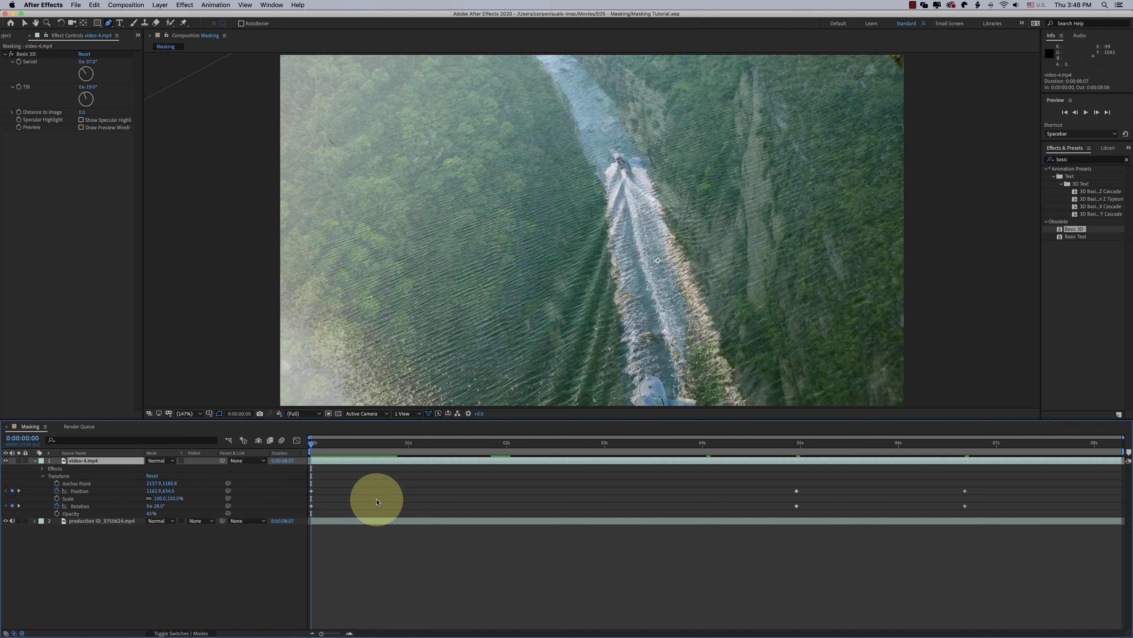
key(comma)
click(550, 108)
click(600, 209)
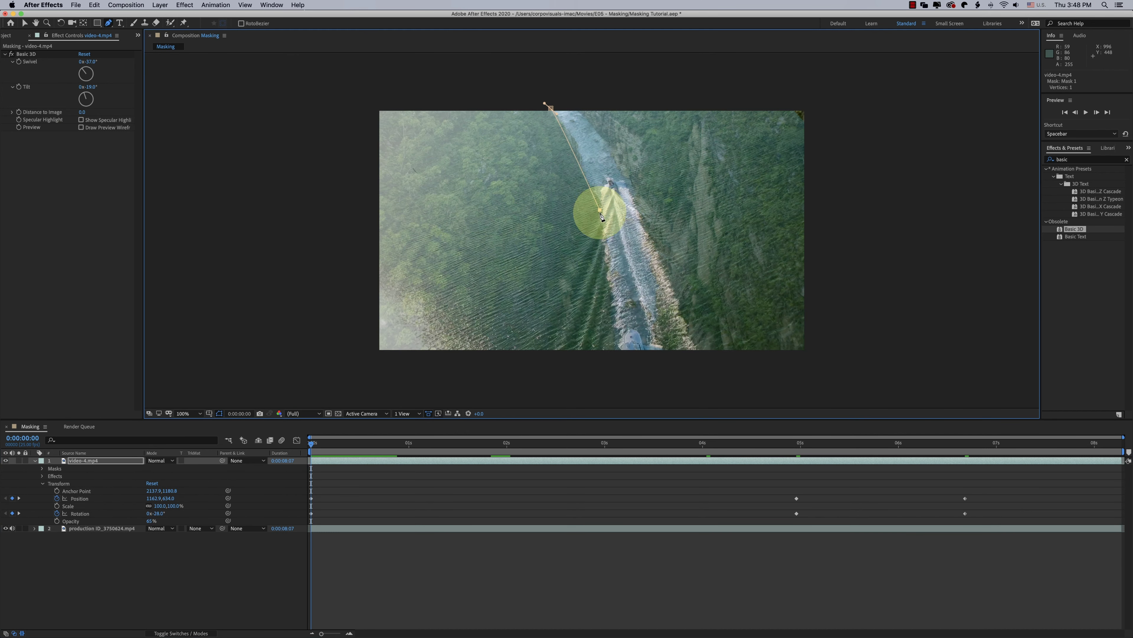
click(605, 368)
click(700, 366)
click(626, 95)
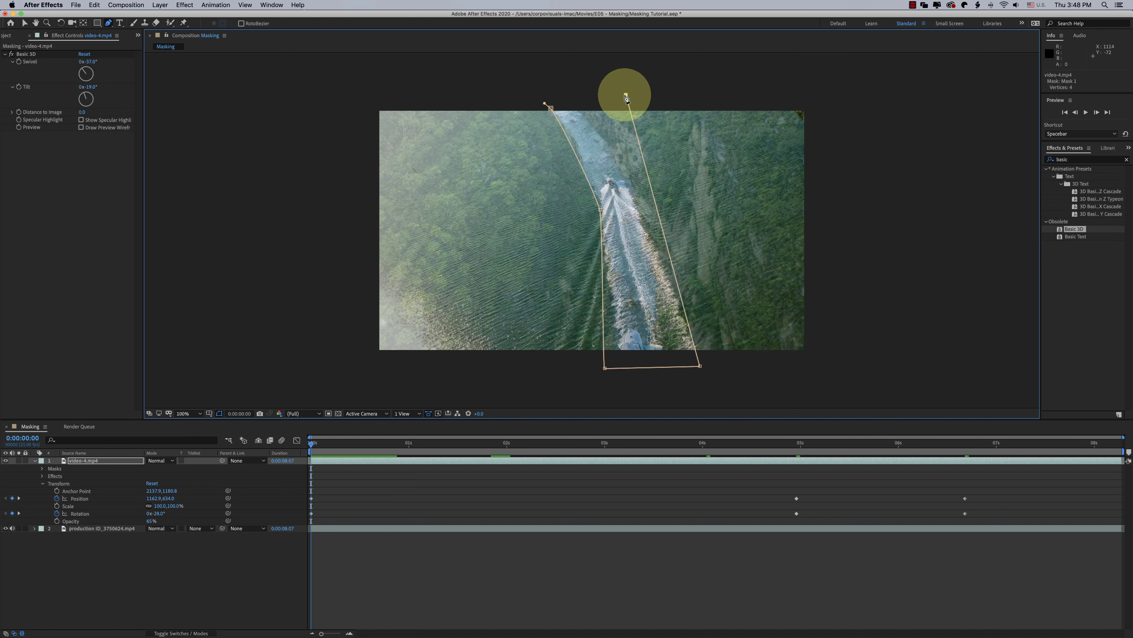
click(551, 108)
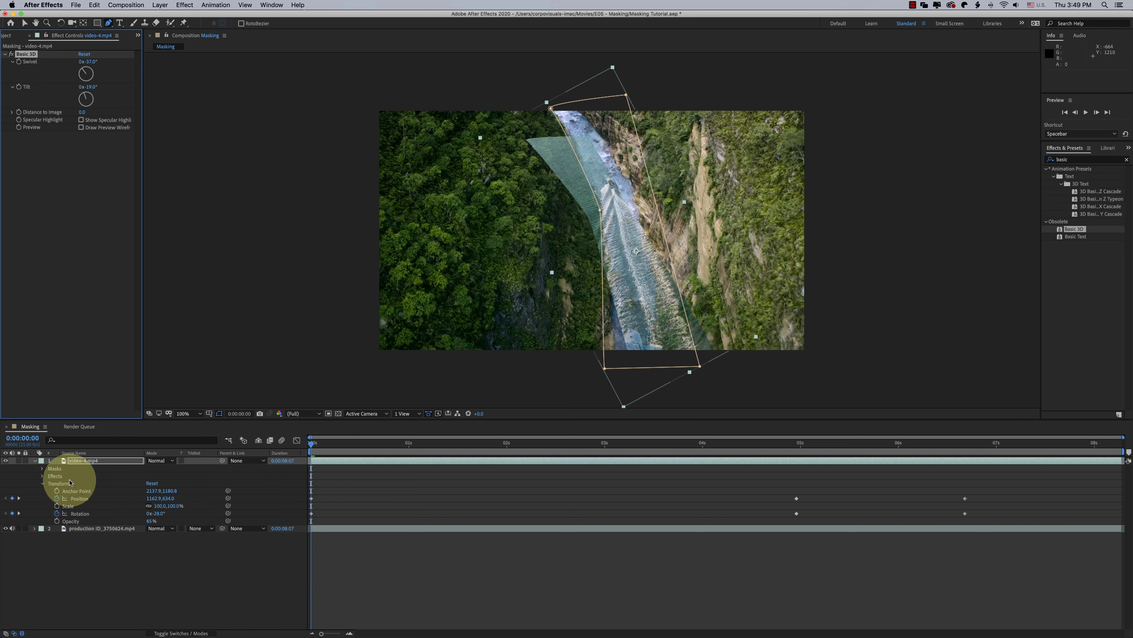
click(58, 469)
key(Delete)
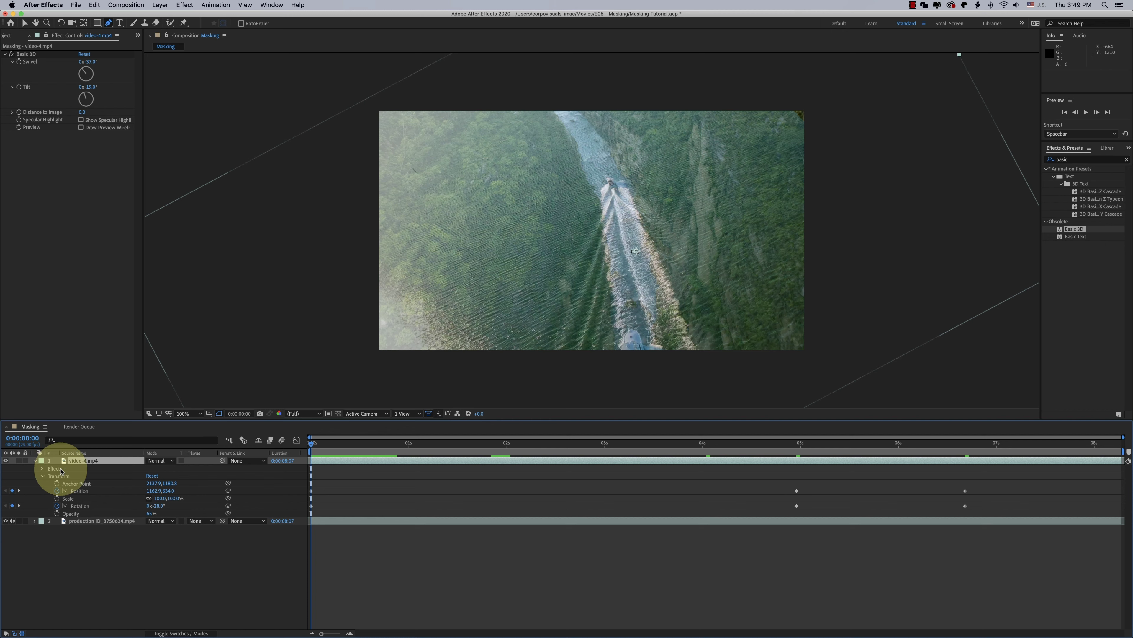
- Pre-compose video-4.mp4 as 'video-4.mp4 Comp 1' with 'Move all attributes into the new composition'
right_click(95, 461)
click(144, 600)
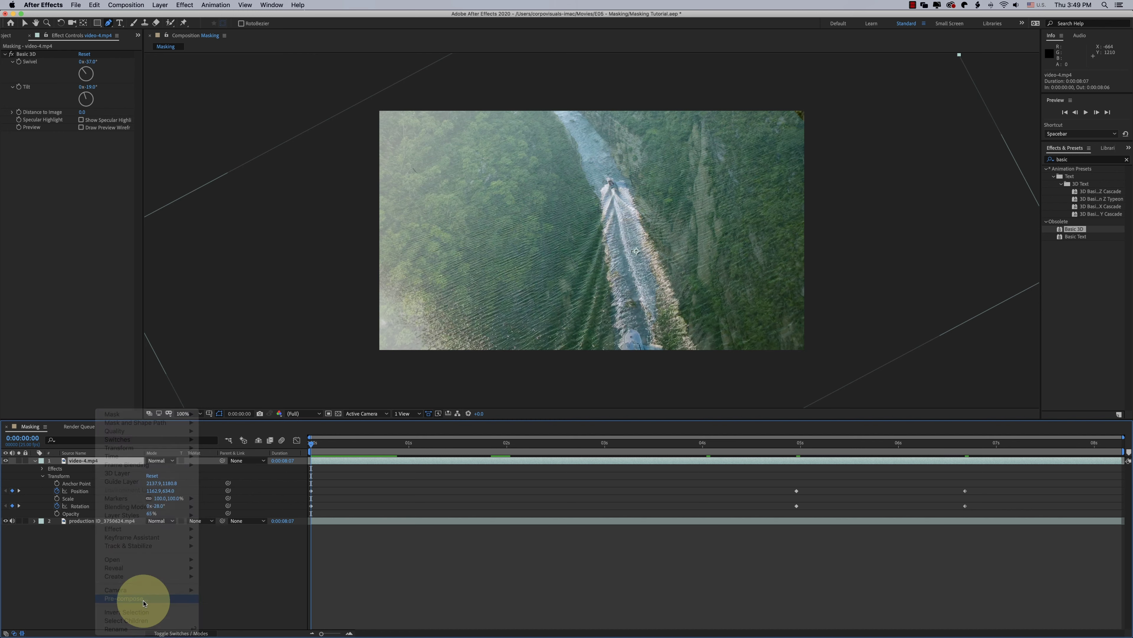
mouse_move(134, 50)
mouse_down()
mouse_move(664, 247)
mouse_move(656, 255)
mouse_up()
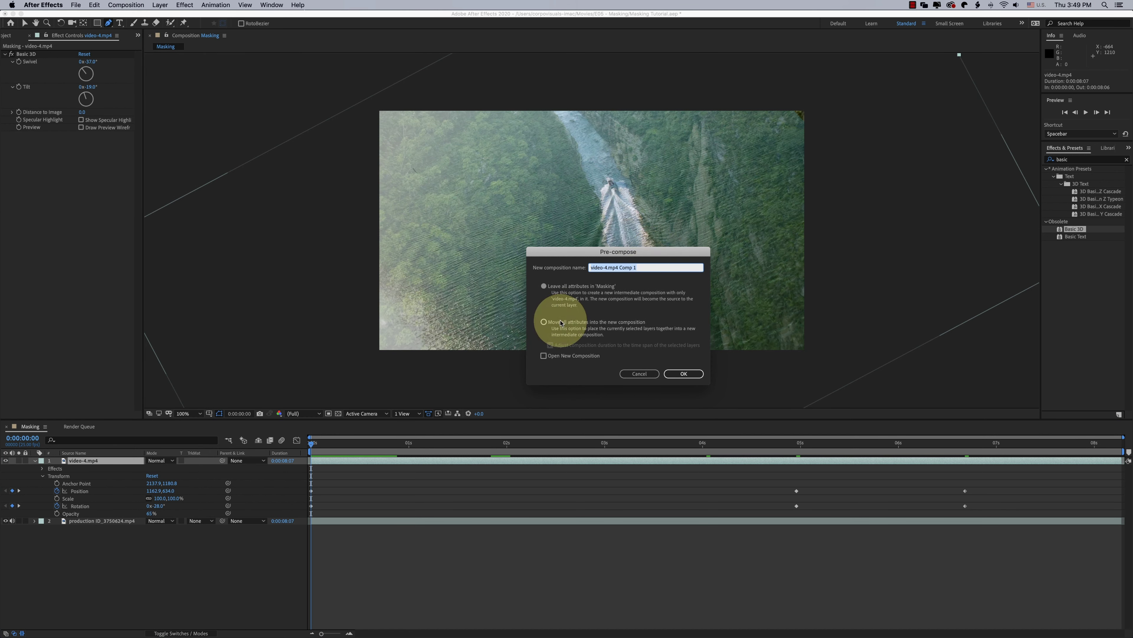
click(573, 322)
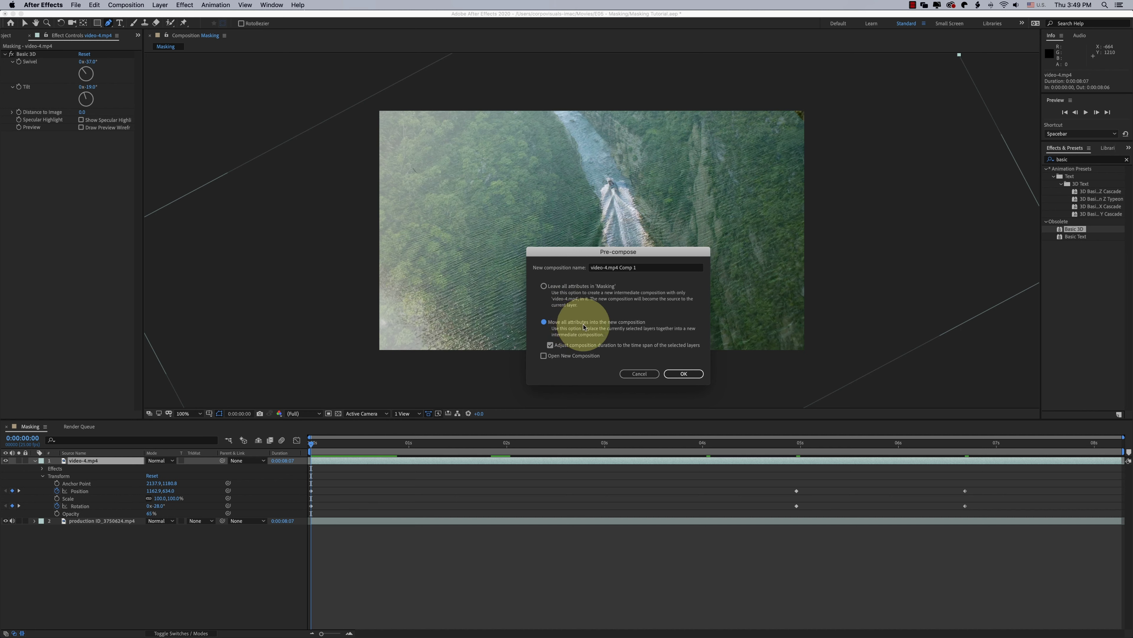
click(22, 61)
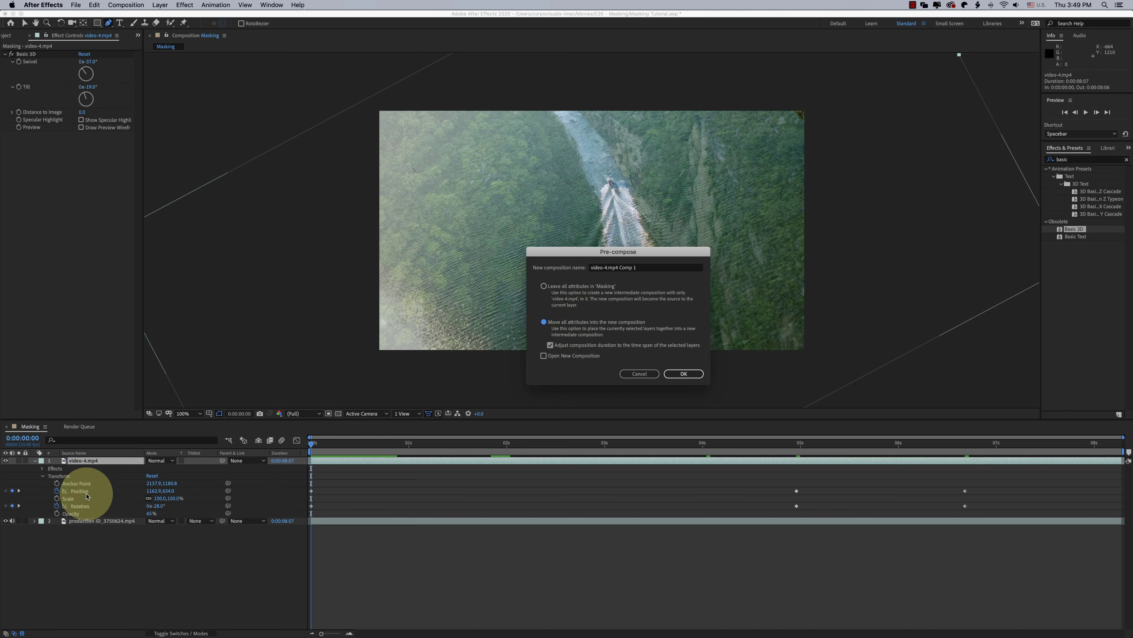
key(Return)
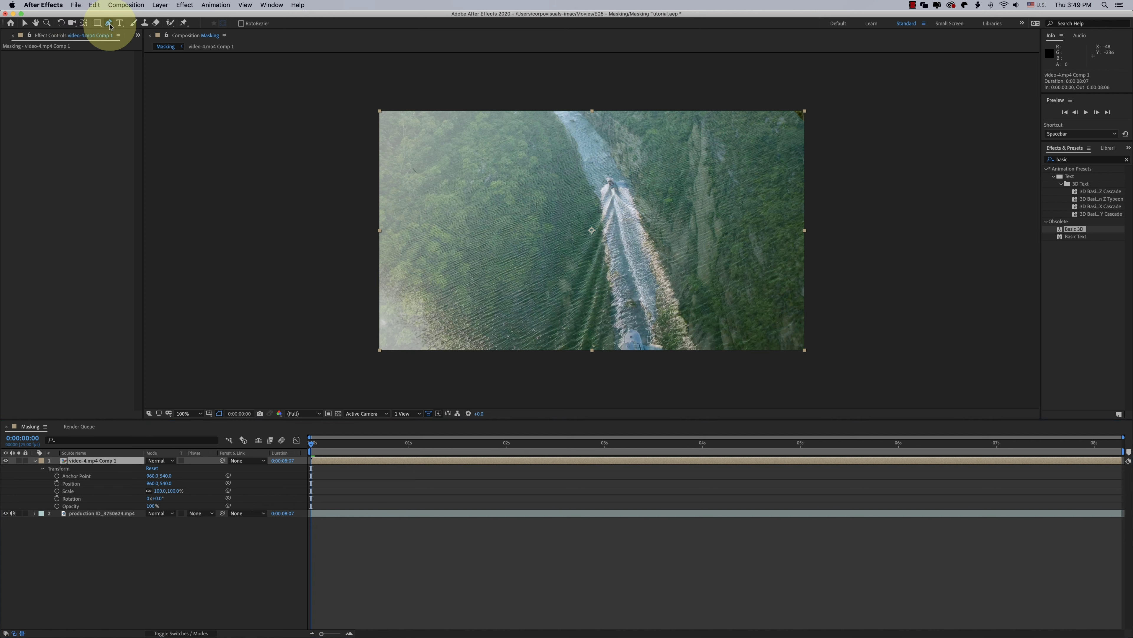
- Draw a closed Pen mask around the curving river channel, then open video-4.mp4 Comp 1
click(549, 109)
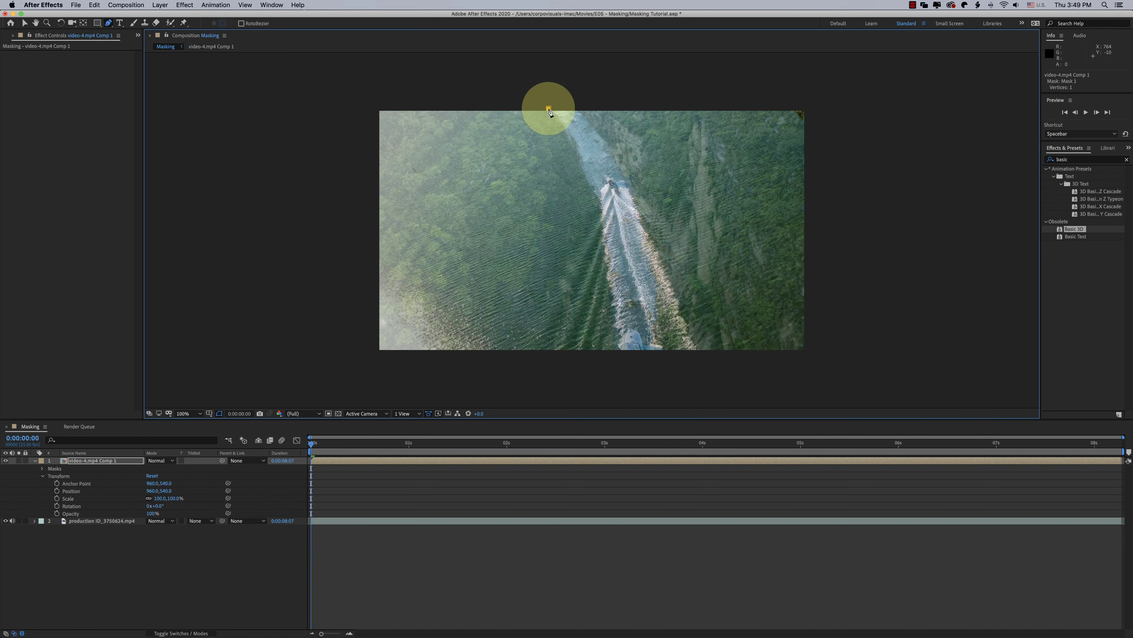
drag(602, 360, 606, 213)
click(724, 386)
drag(579, 102, 668, 164)
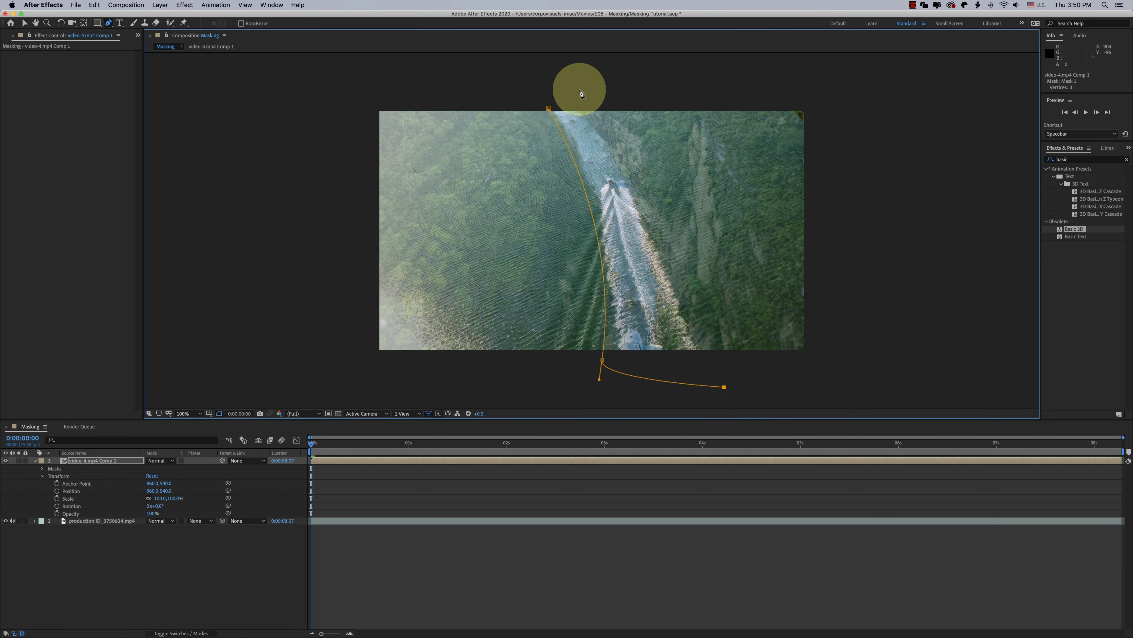
click(551, 100)
click(549, 107)
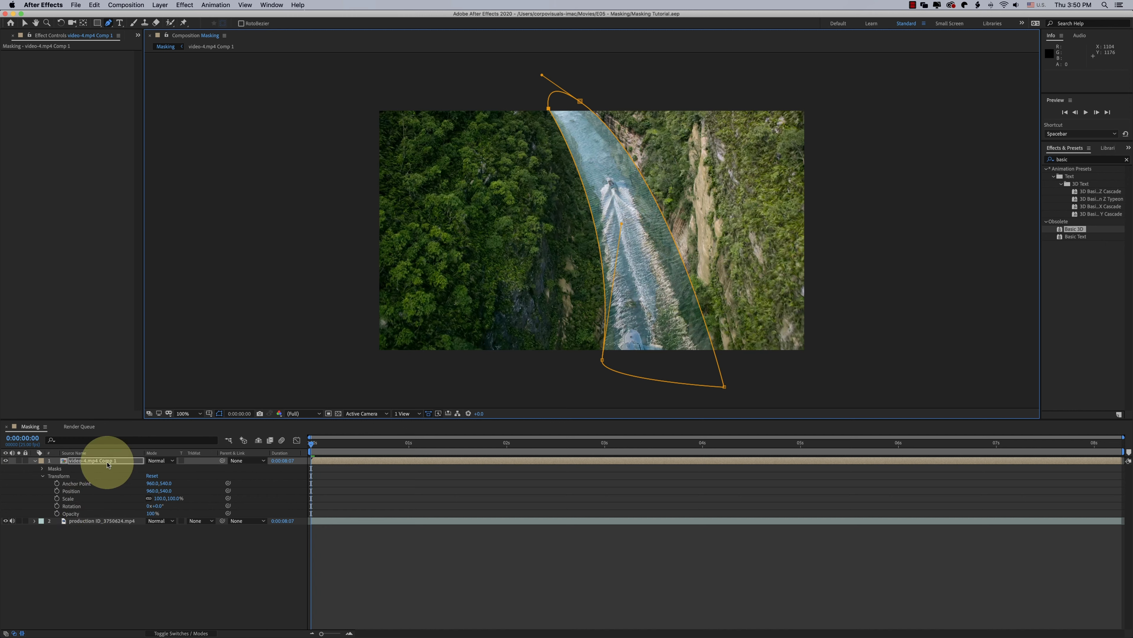
double_click(115, 463)
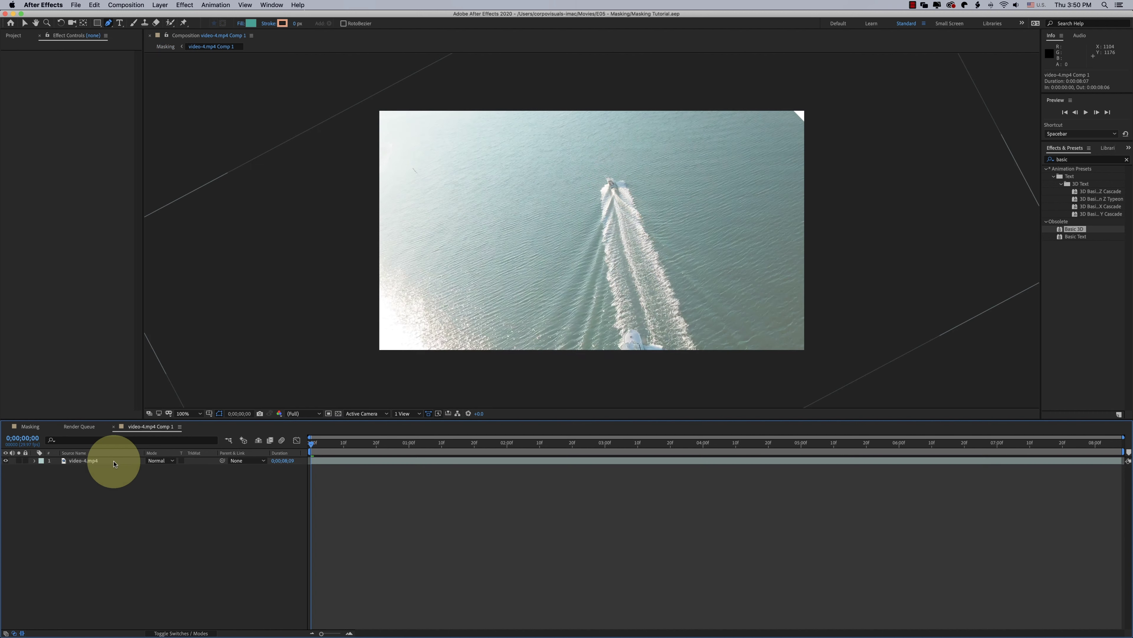
- Raise video-4.mp4 opacity to 100% inside the precomp and return to the Masking comp
click(98, 462)
key(t)
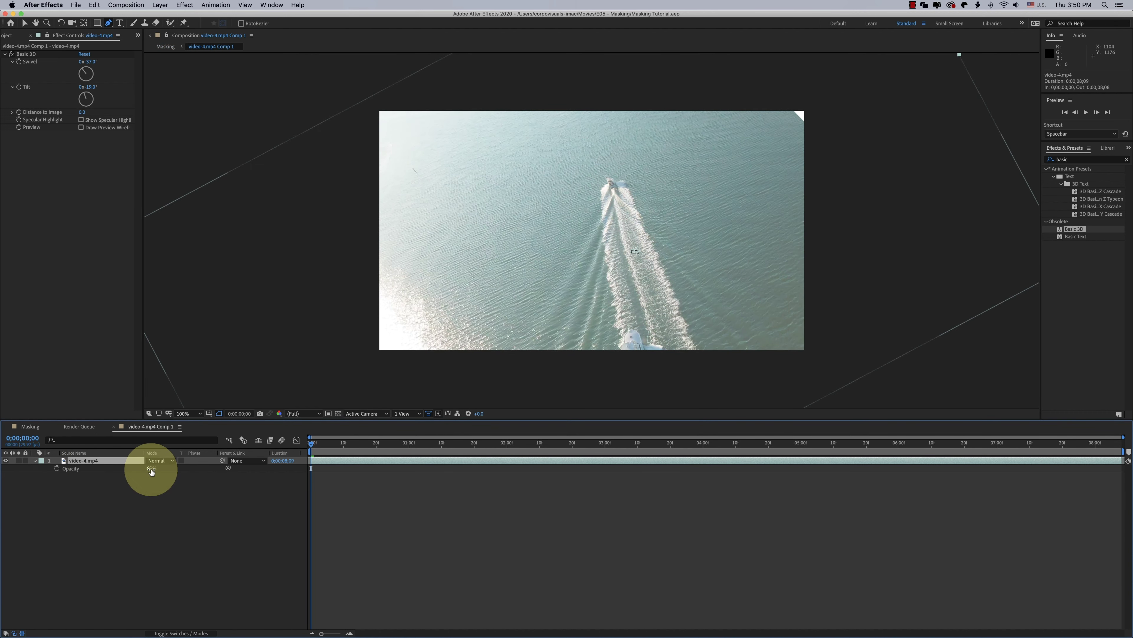
drag(152, 468, 202, 471)
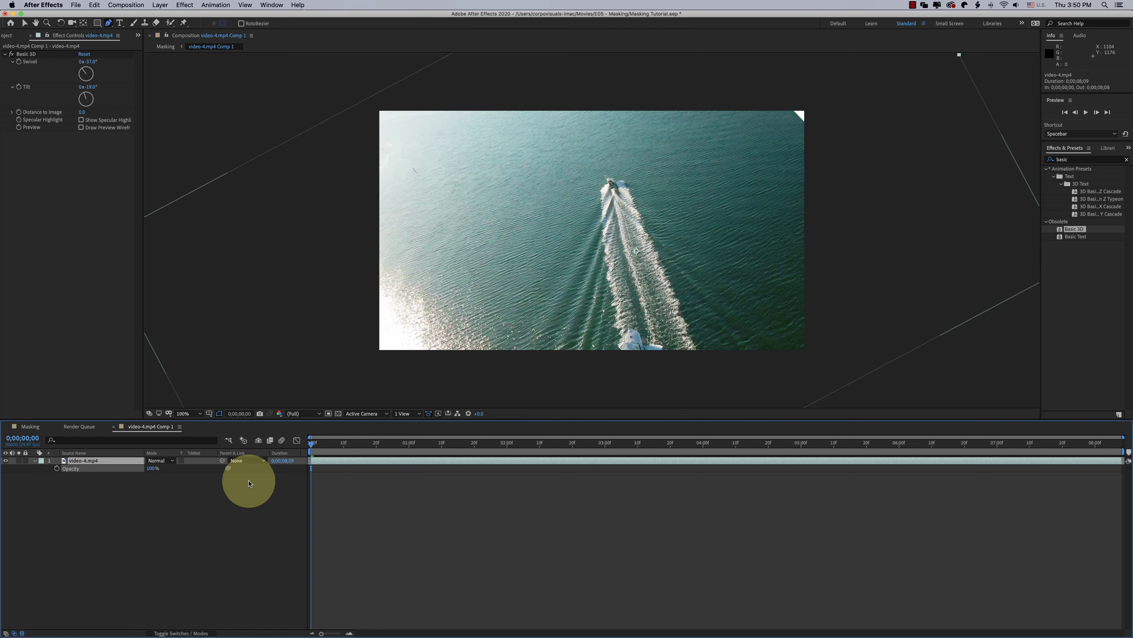
click(30, 426)
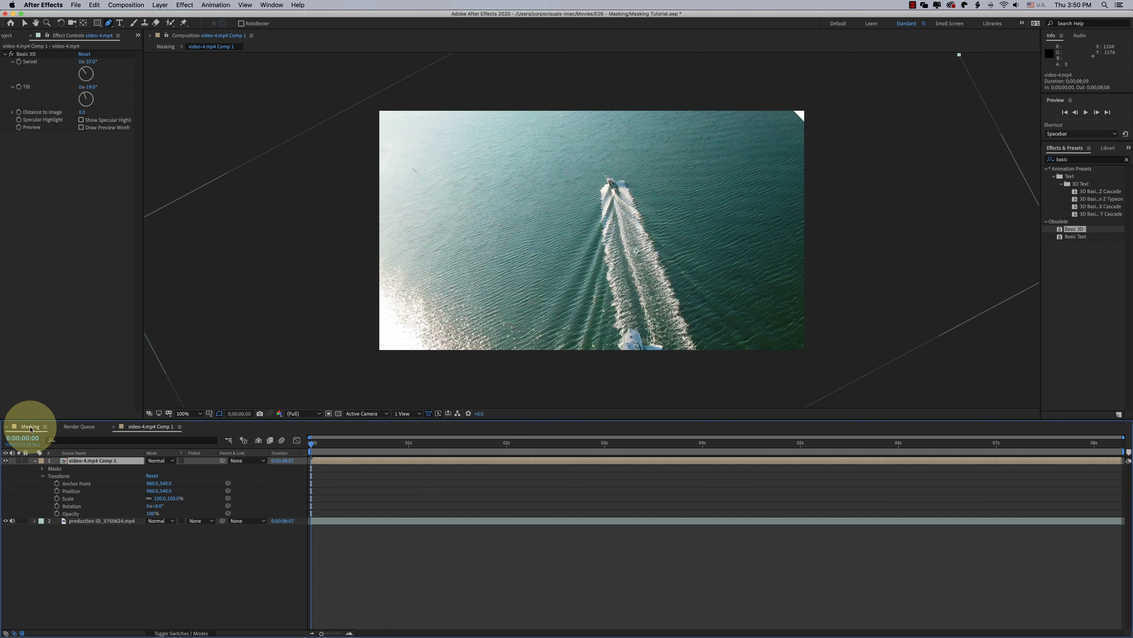
- Set Mask 1's feather to 40 pixels
click(43, 469)
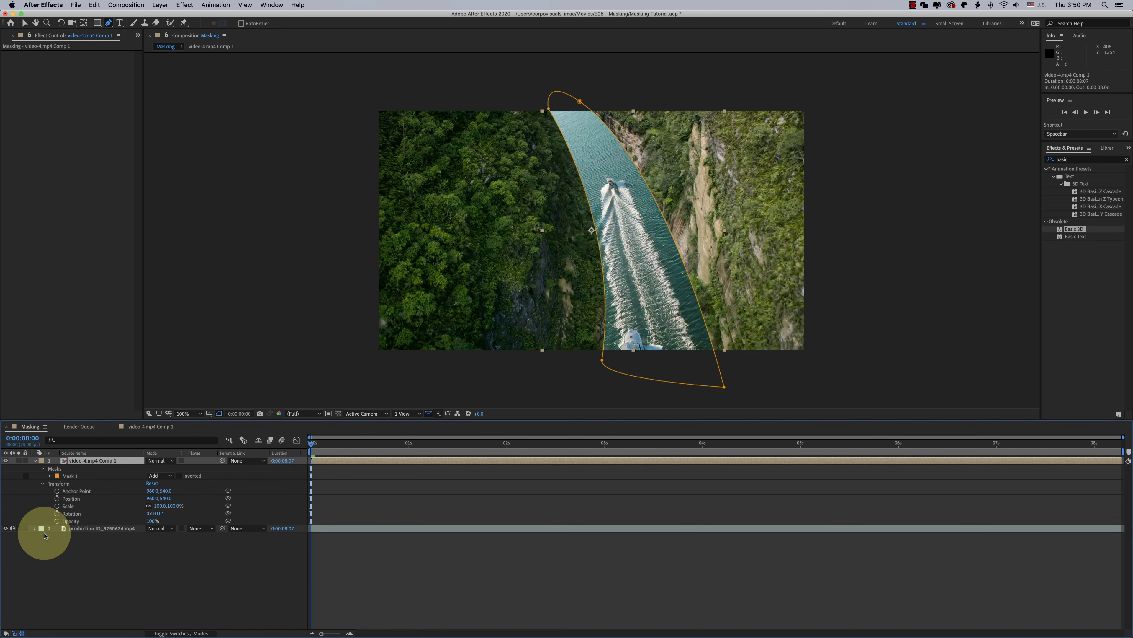
click(50, 476)
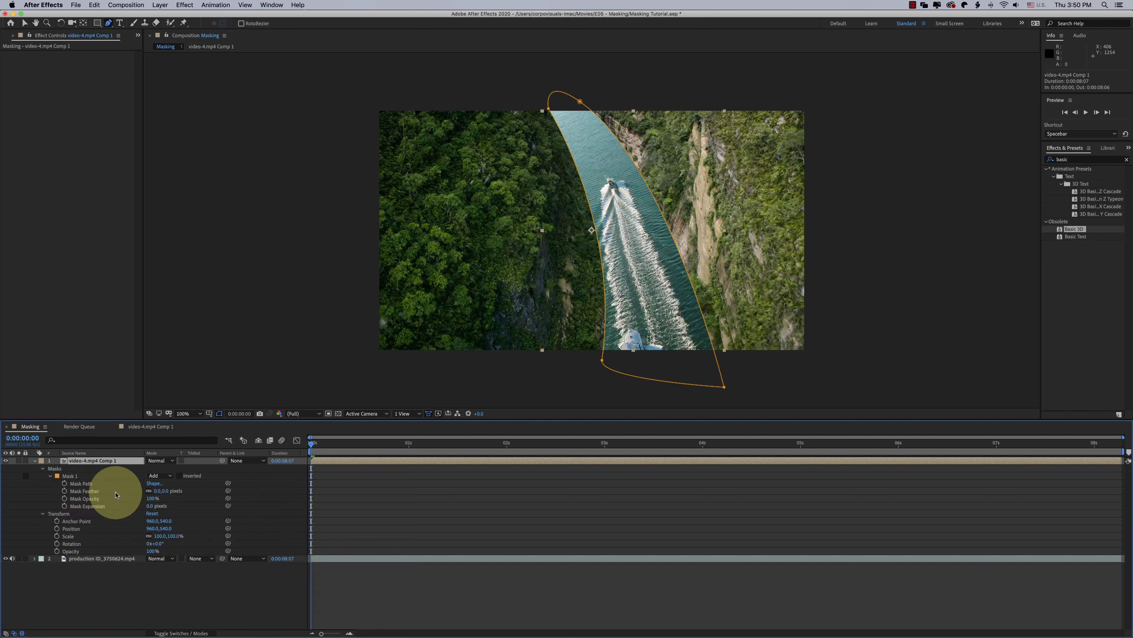
drag(159, 491, 176, 491)
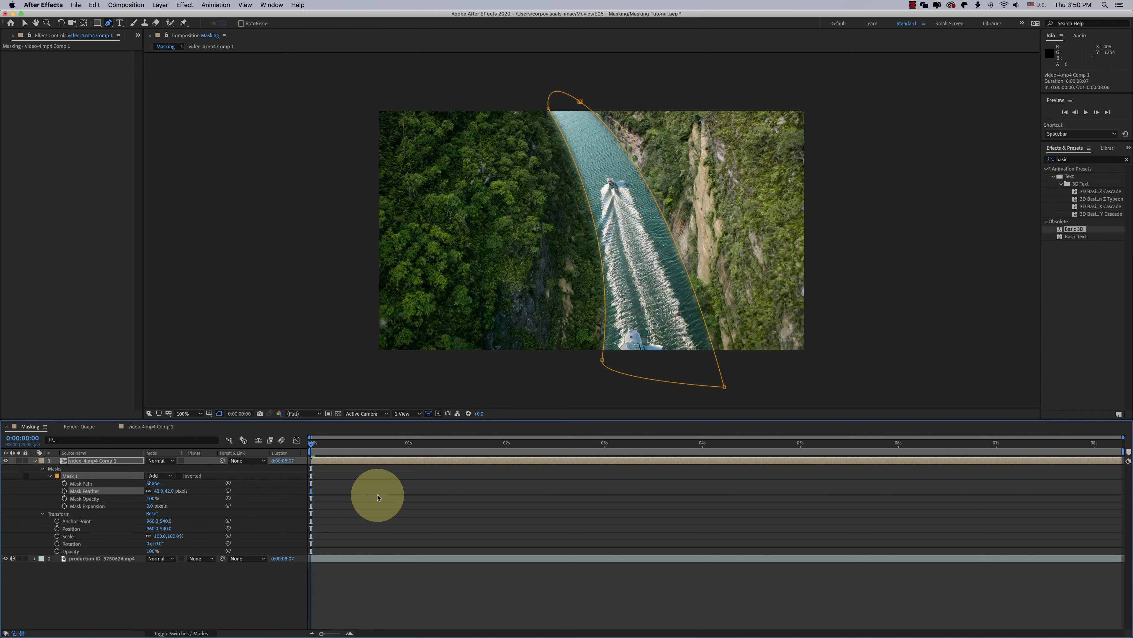
click(376, 494)
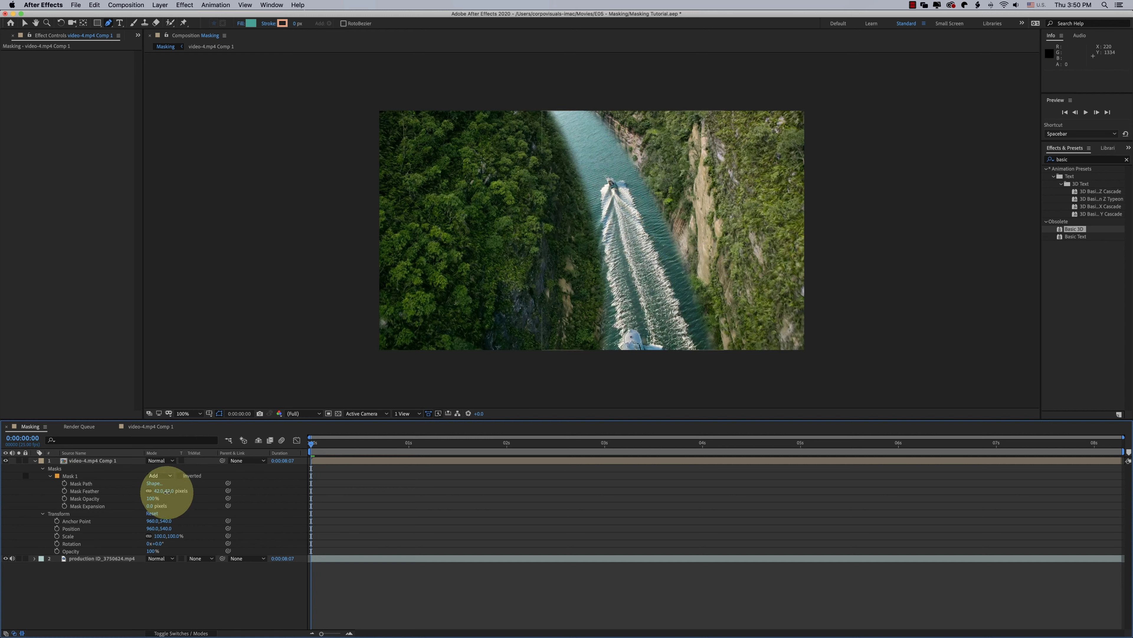
drag(166, 492, 174, 490)
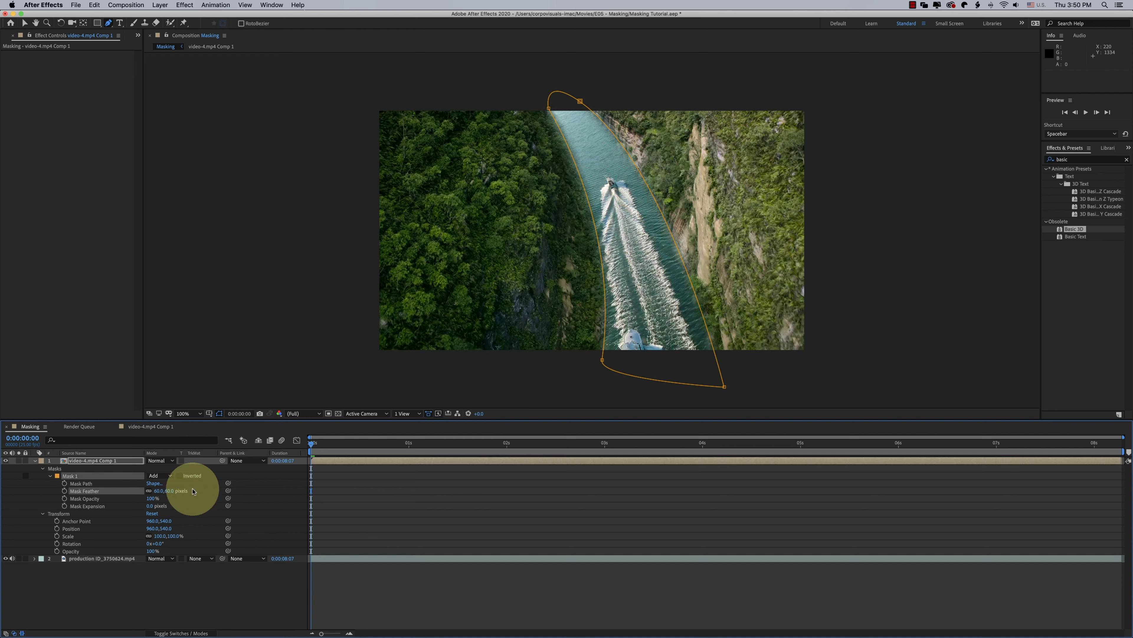
- Drag the lower-left and lower-right mask points to fit the river banks
drag(605, 366, 594, 367)
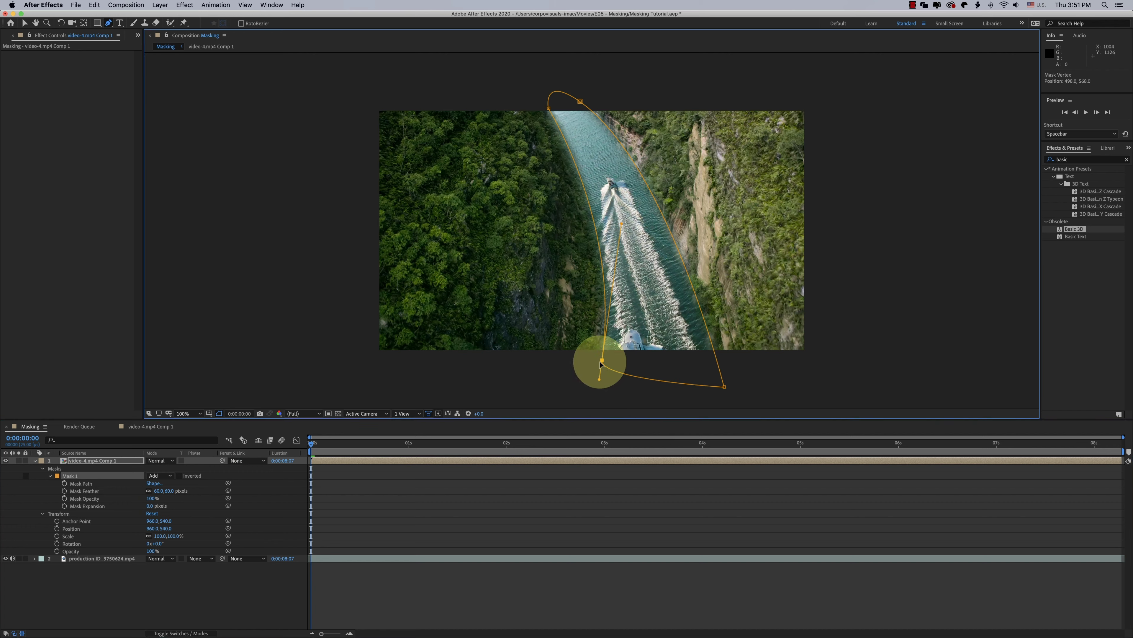
drag(724, 386, 724, 391)
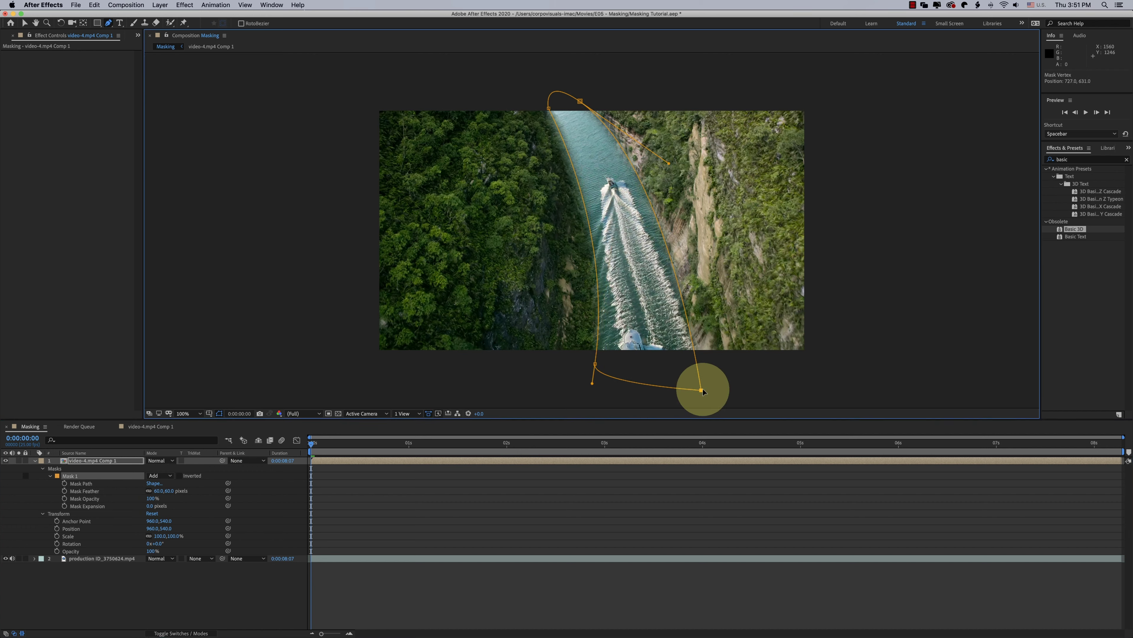
click(549, 103)
drag(494, 442, 506, 441)
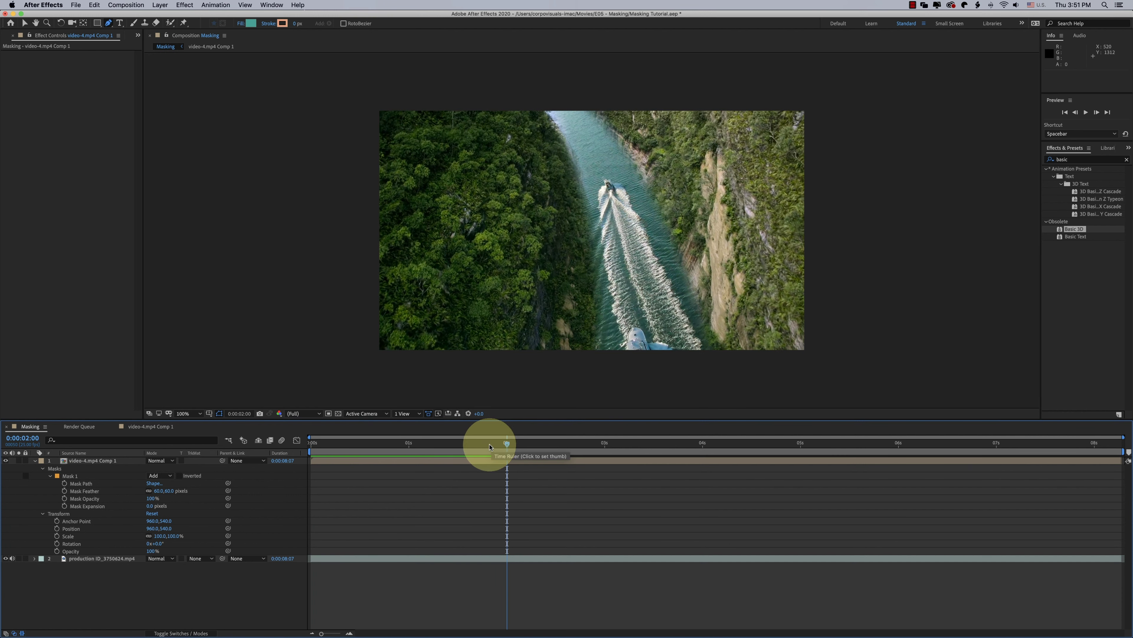
- Keyframe the mask path at 0:00:02:05 and adjust its top and right points along the river
click(74, 483)
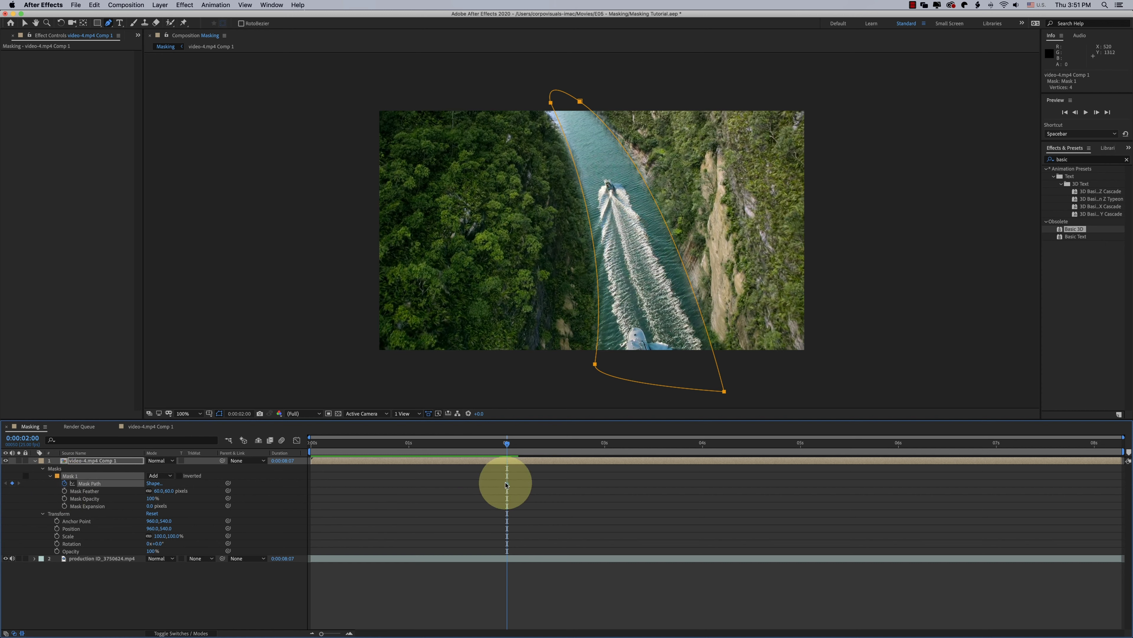
drag(507, 483, 405, 483)
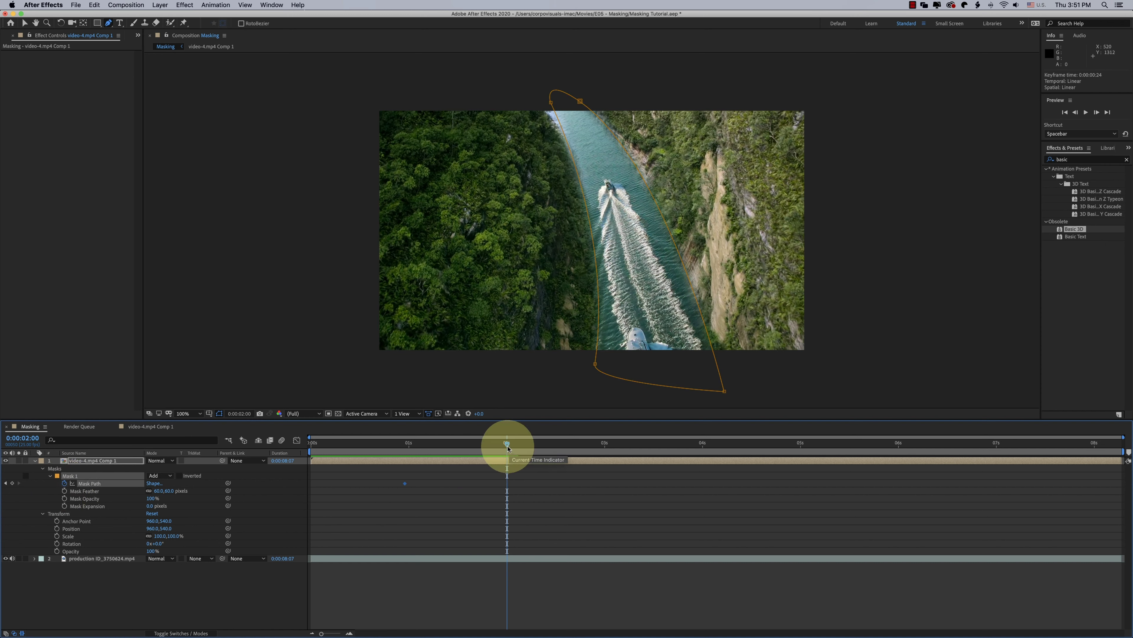
drag(508, 447, 526, 444)
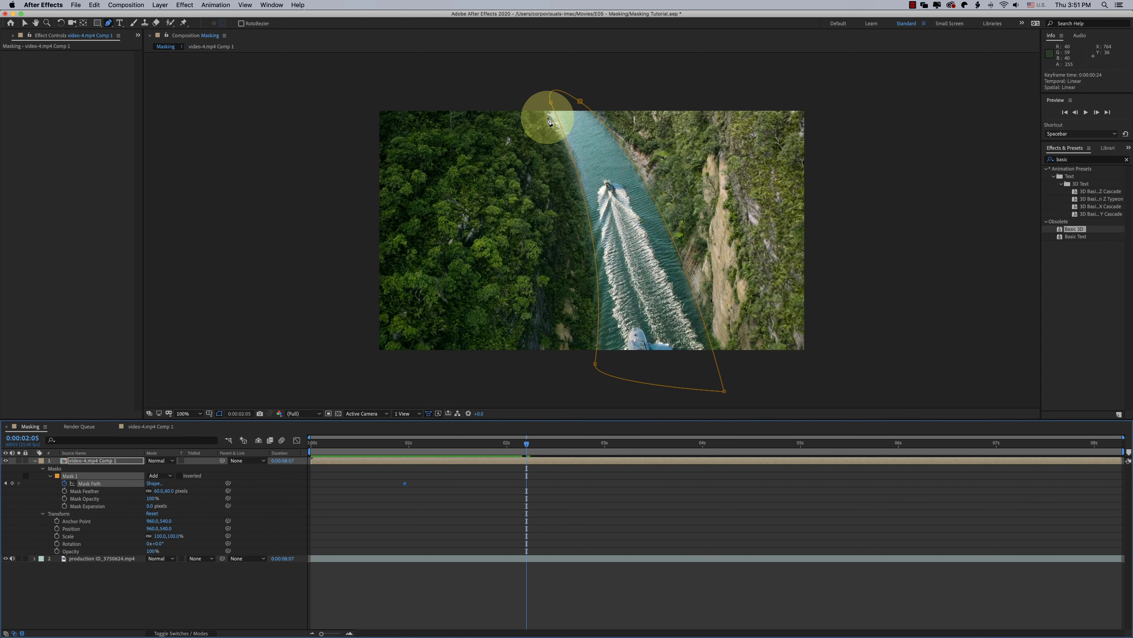
click(12, 483)
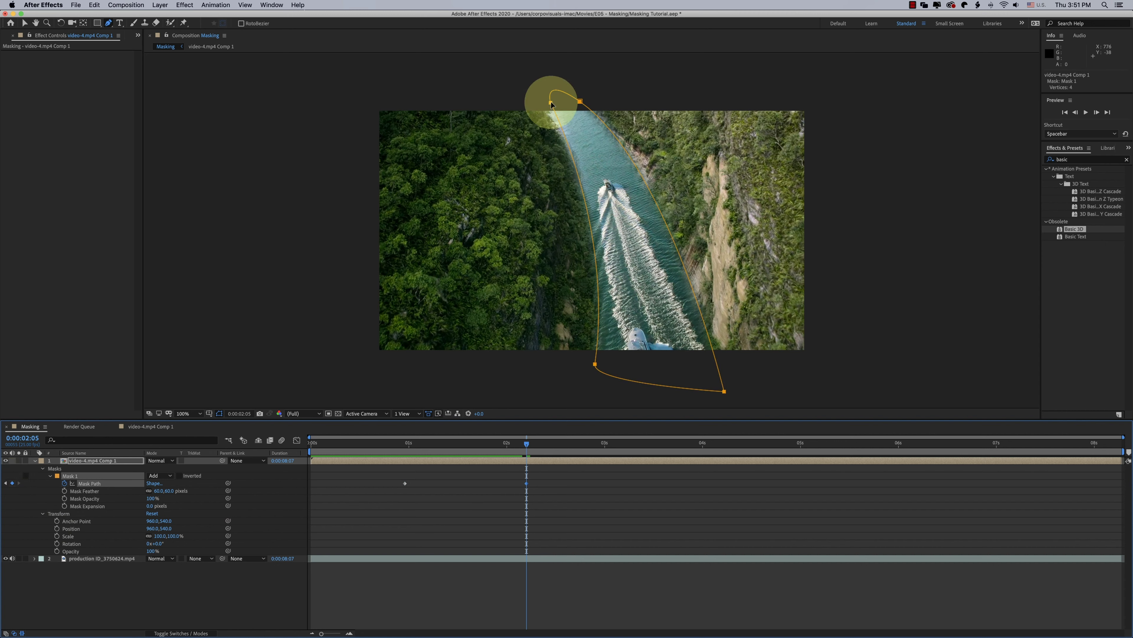
mouse_move(552, 104)
mouse_down()
mouse_move(539, 101)
mouse_move(568, 100)
mouse_up()
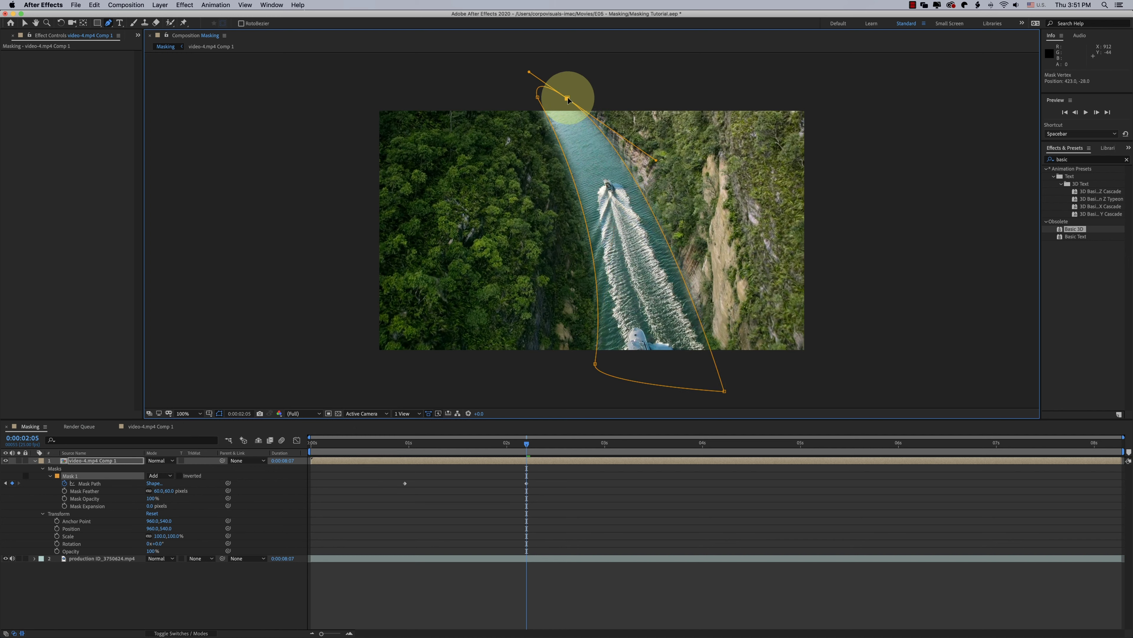
drag(725, 392, 732, 393)
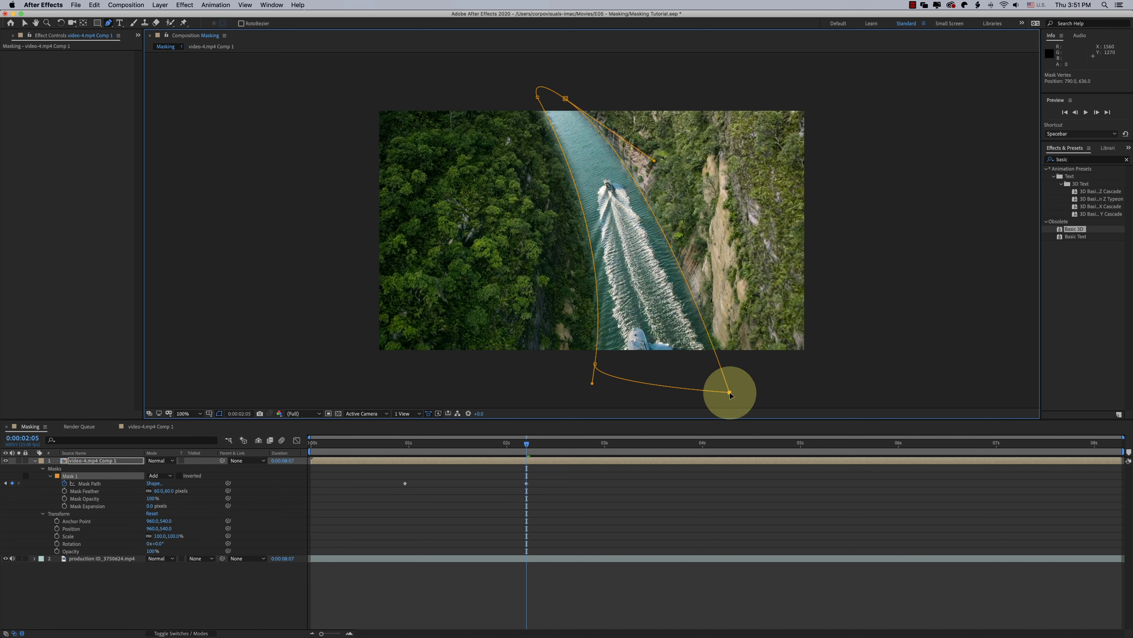
drag(549, 442, 420, 456)
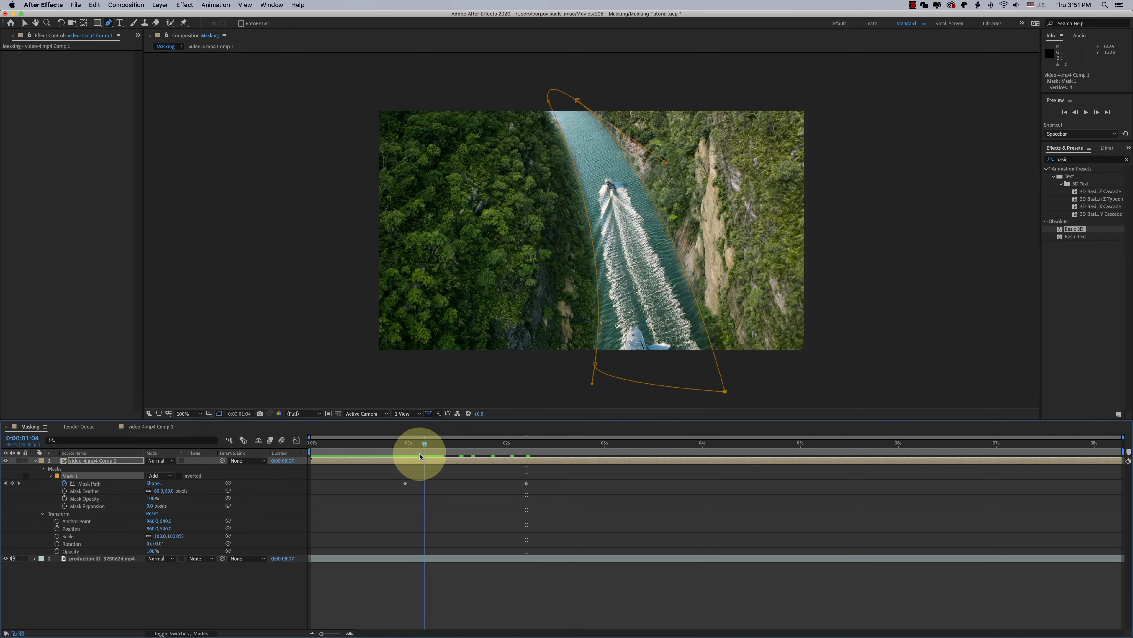
drag(420, 455, 759, 482)
- Add a mask path keyframe at 0:00:04:14, refit its corners, and preview from the start
click(12, 483)
click(729, 393)
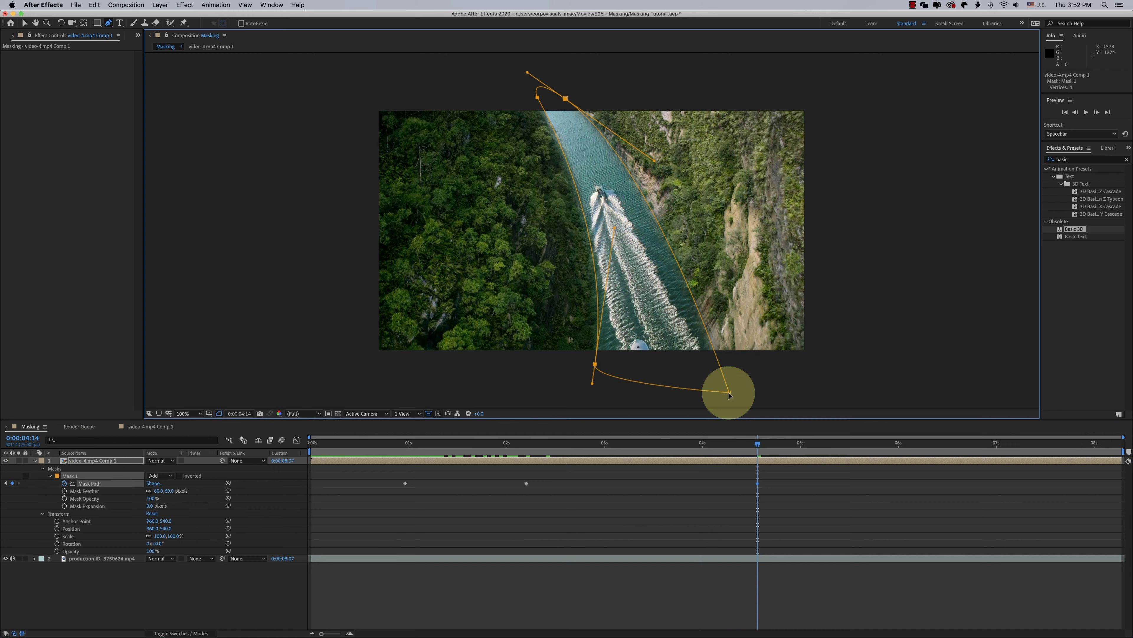
drag(729, 393, 721, 392)
drag(566, 98, 534, 96)
drag(595, 364, 584, 372)
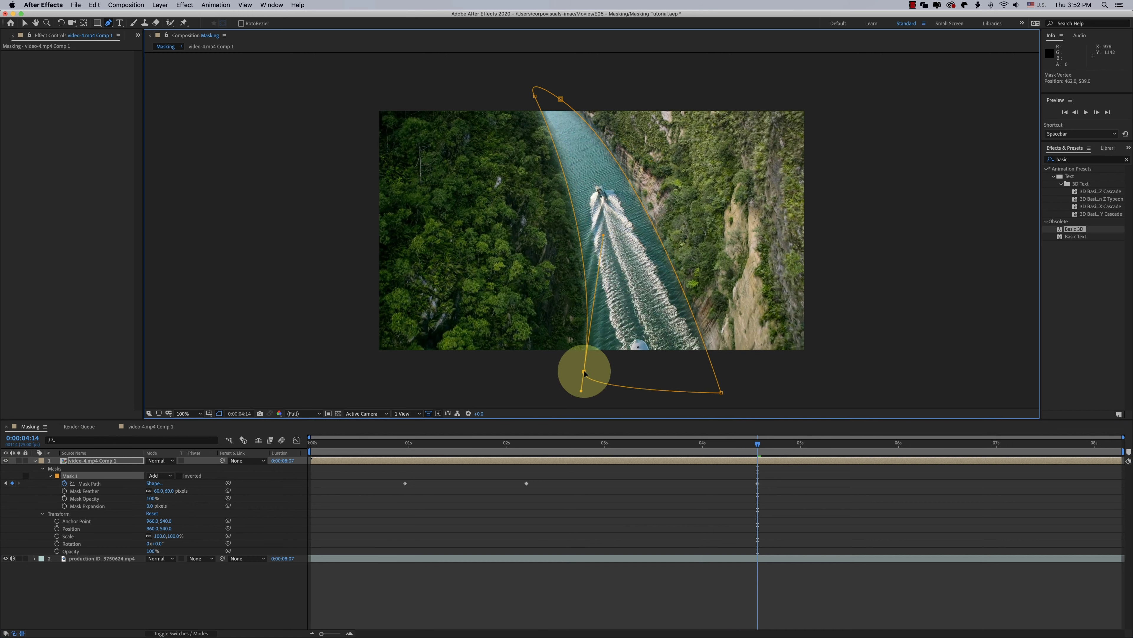
drag(521, 445, 578, 444)
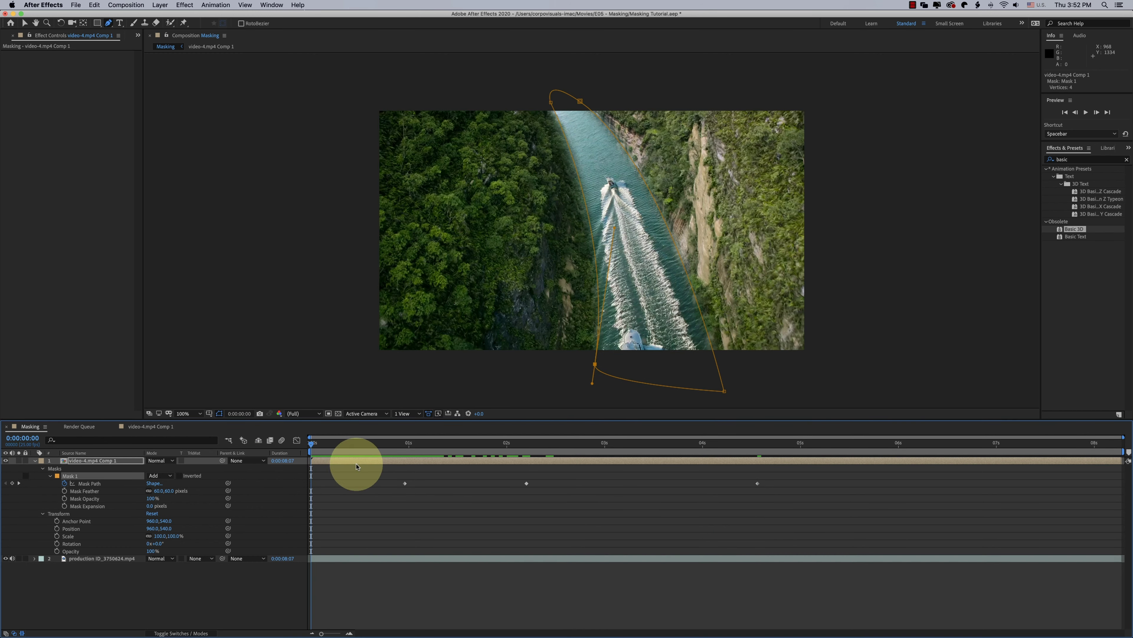
key(Home)
key(space)
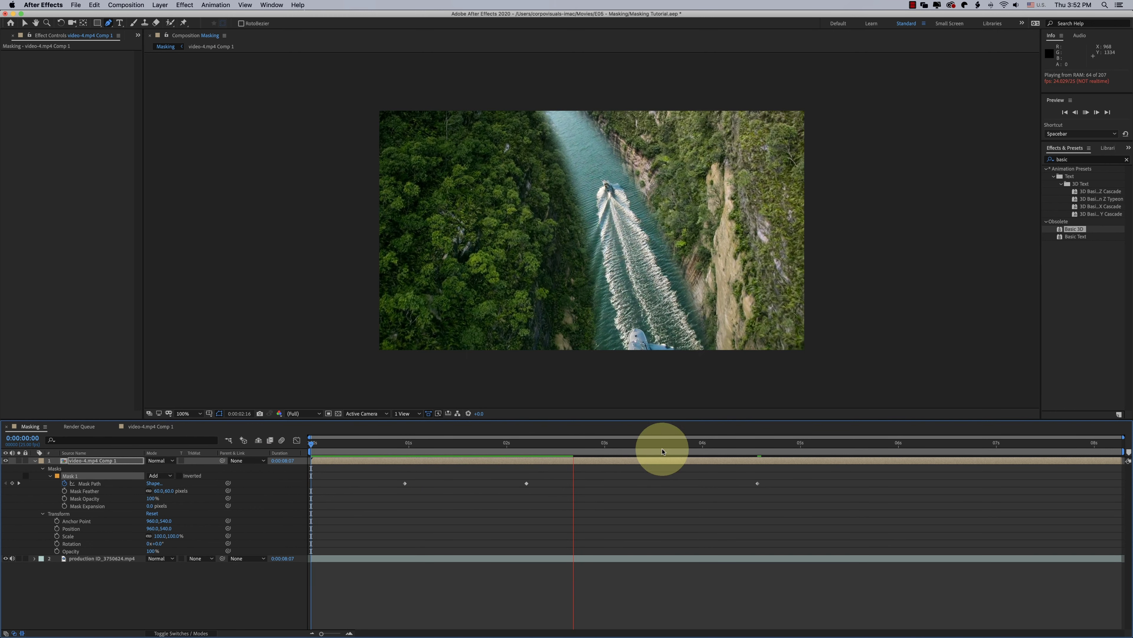
- Stop the preview and add a new adjustment layer to the Masking composition
click(578, 444)
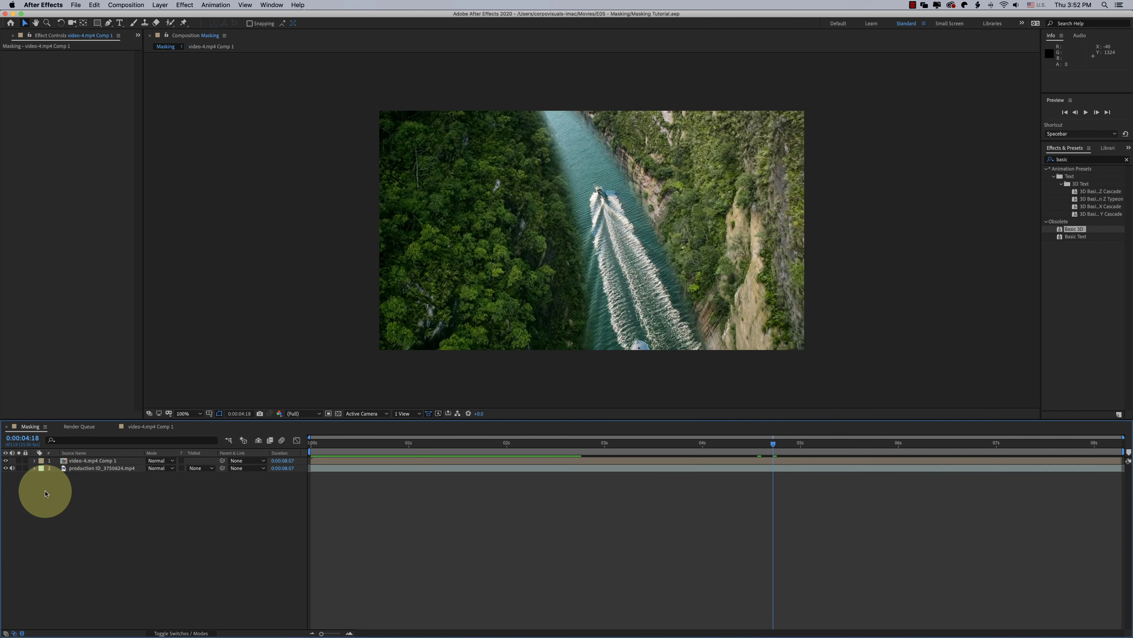
right_click(89, 518)
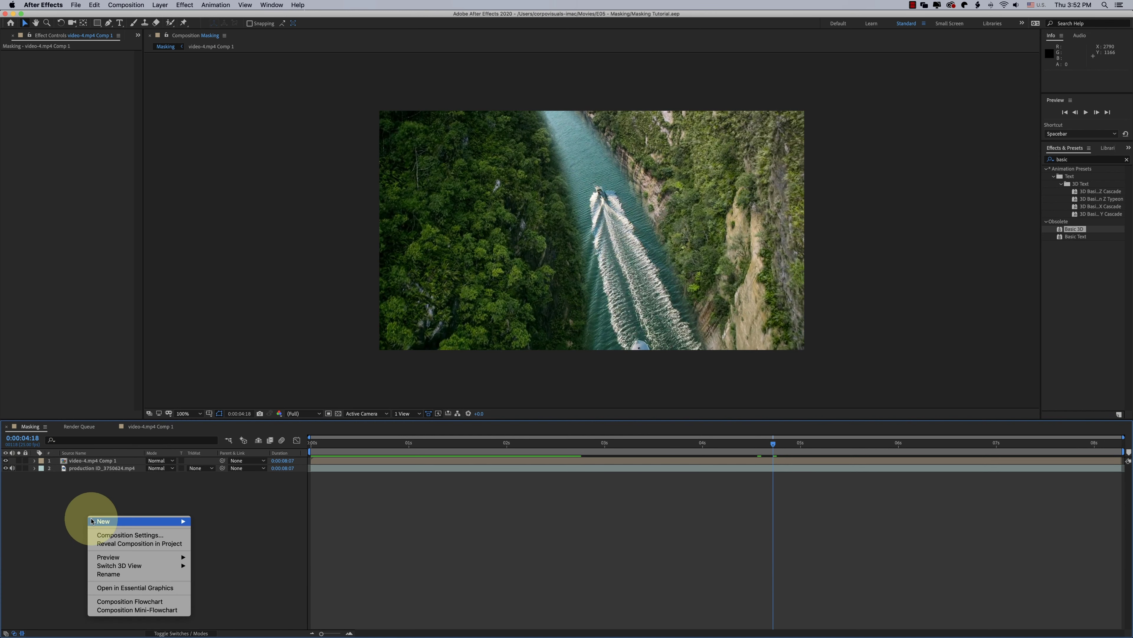
mouse_move(103, 521)
click(259, 587)
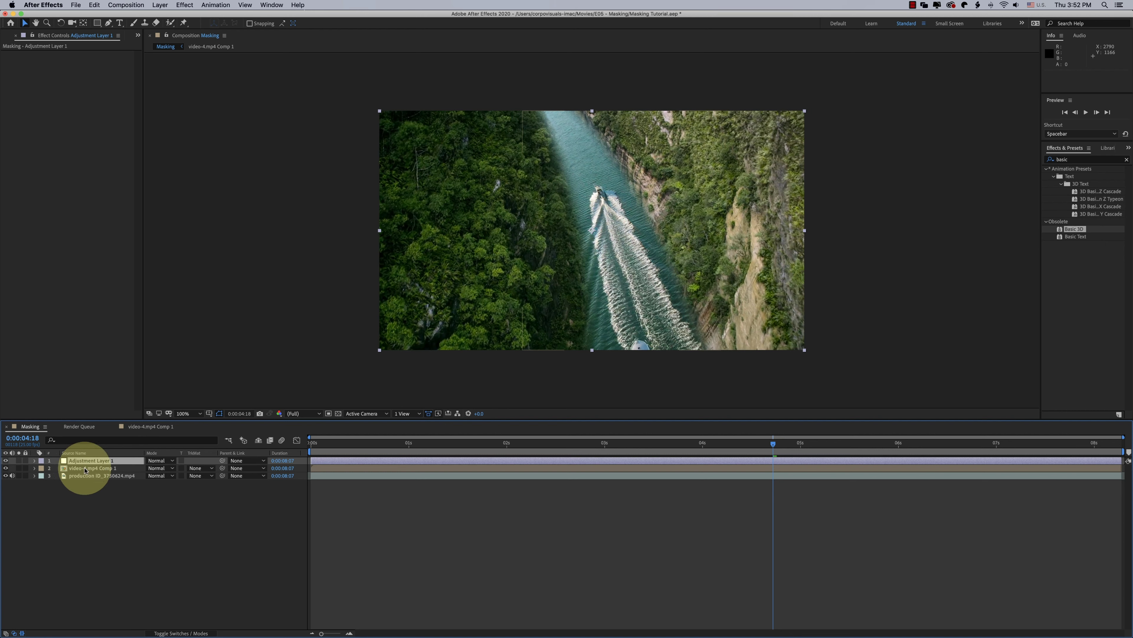
click(84, 469)
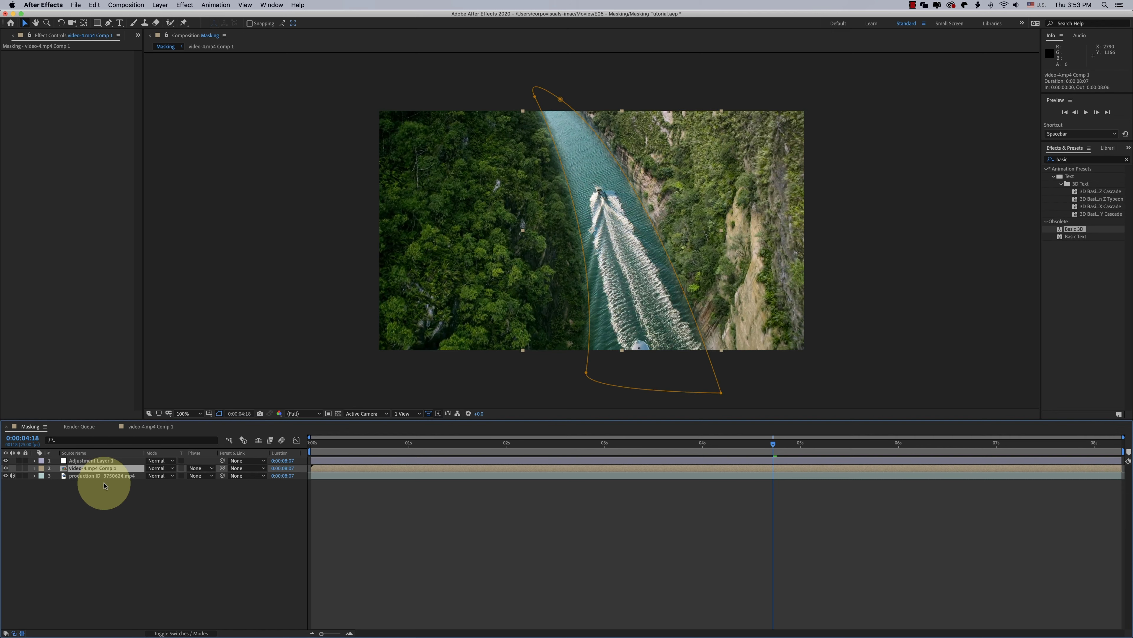
click(104, 475)
click(117, 498)
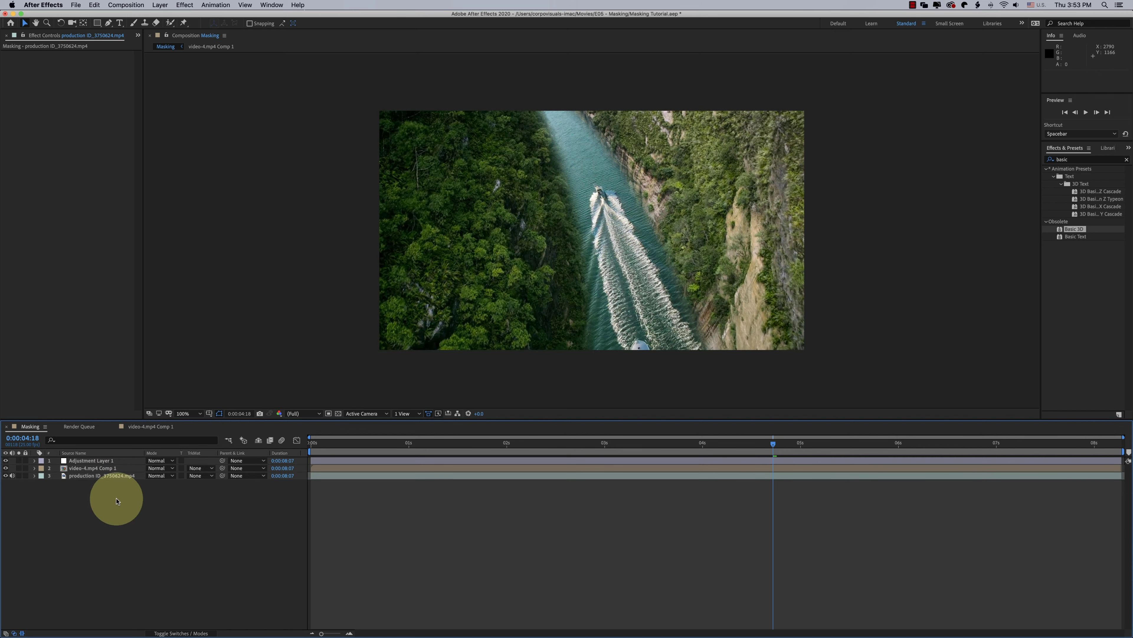
drag(531, 511, 932, 627)
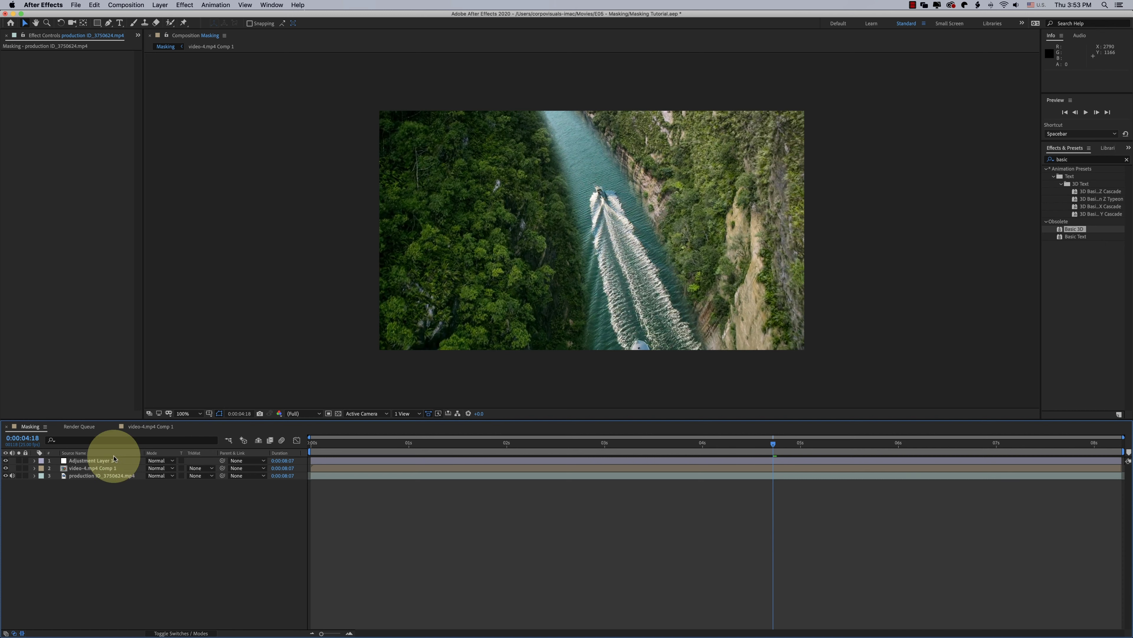
- Rename the adjustment layer Color 01 and move it directly below video-4.mp4 Comp 1
click(101, 461)
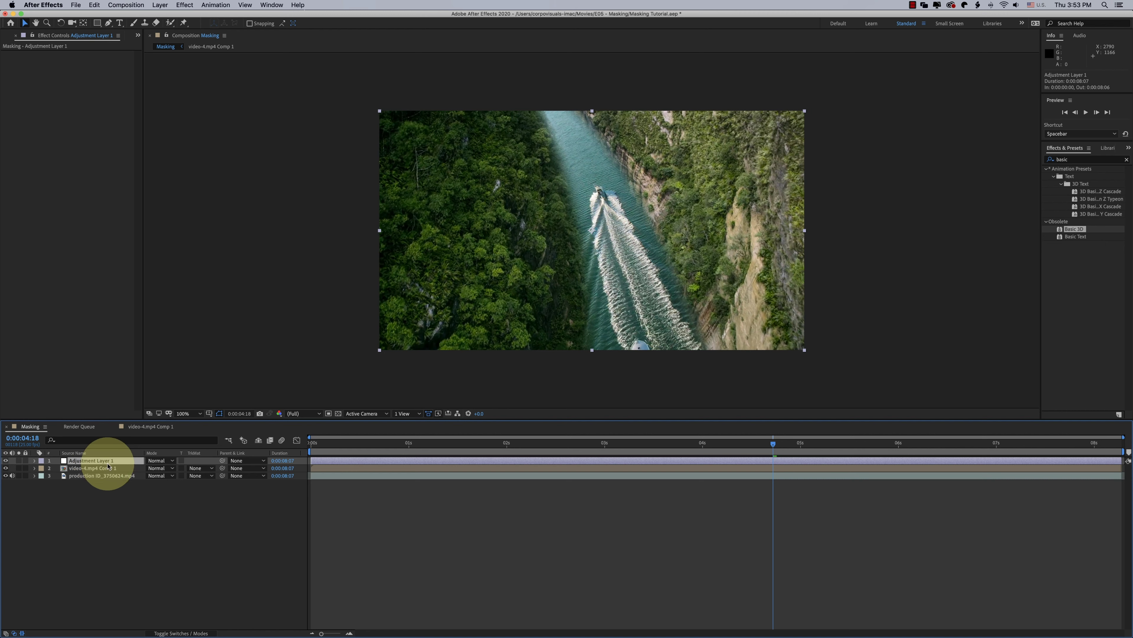
text(Color 01)
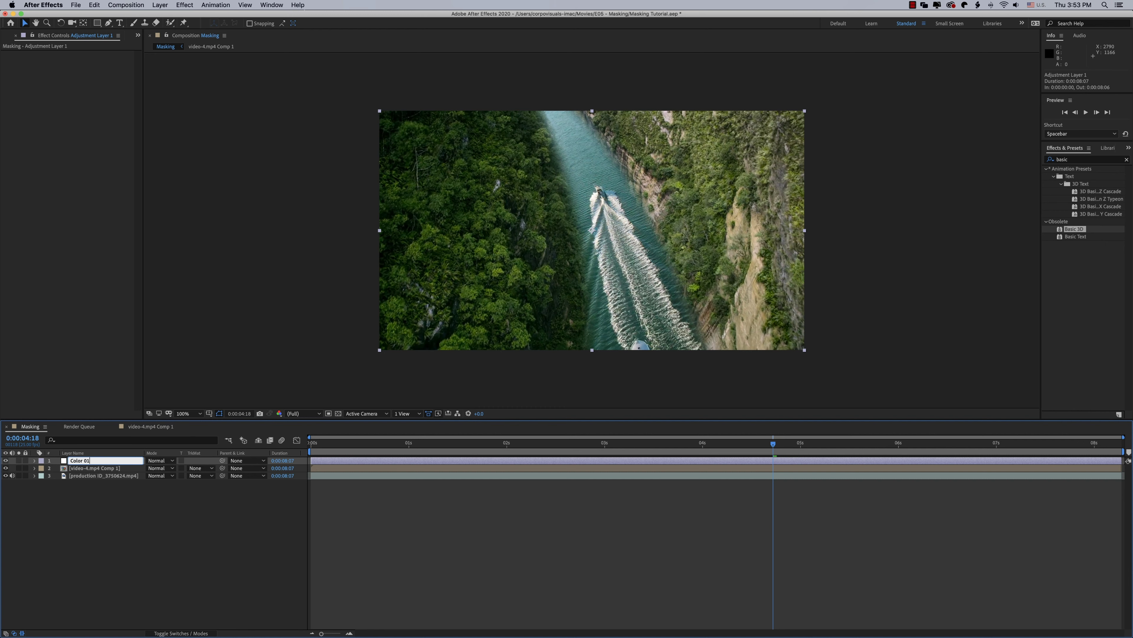
key(Return)
mouse_move(114, 461)
mouse_down()
mouse_move(87, 473)
mouse_move(100, 474)
mouse_up()
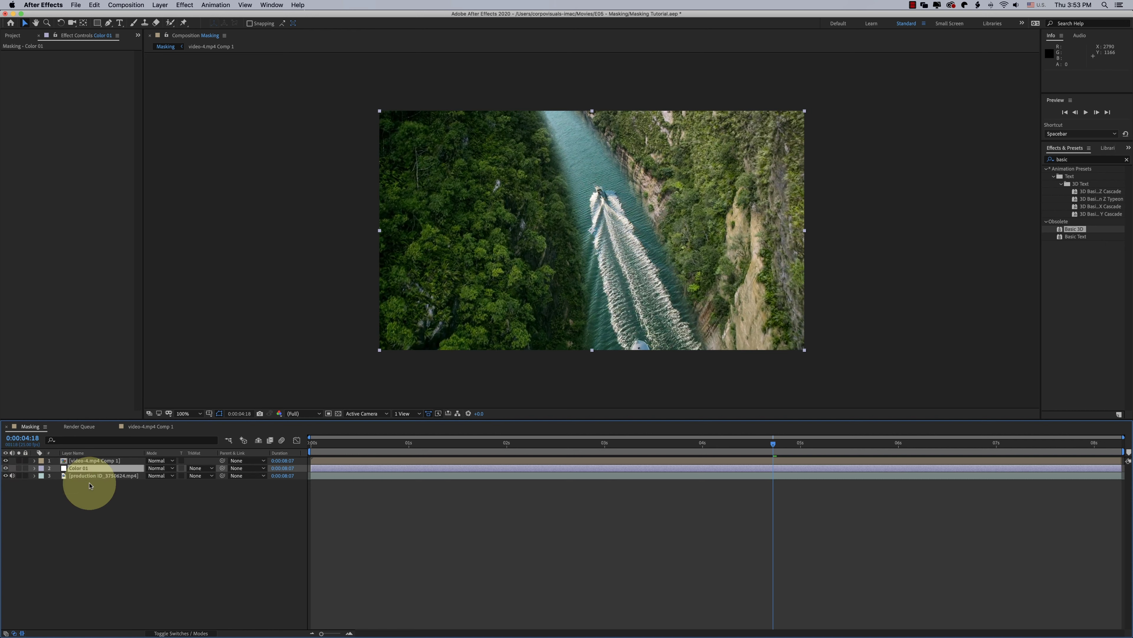
click(95, 494)
drag(95, 495, 220, 623)
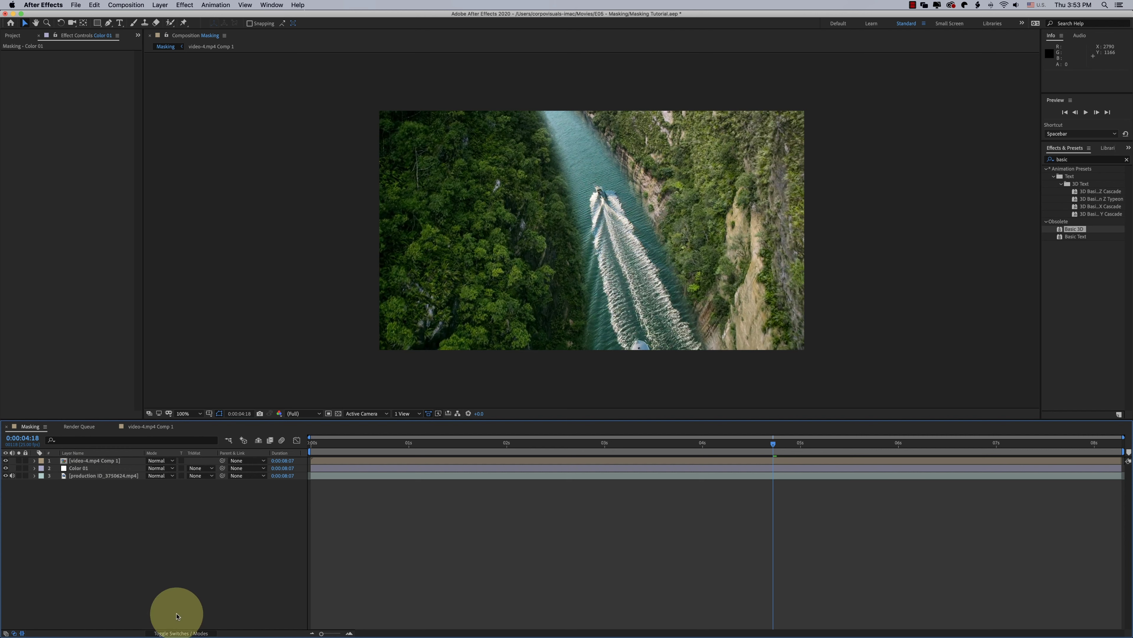
click(81, 467)
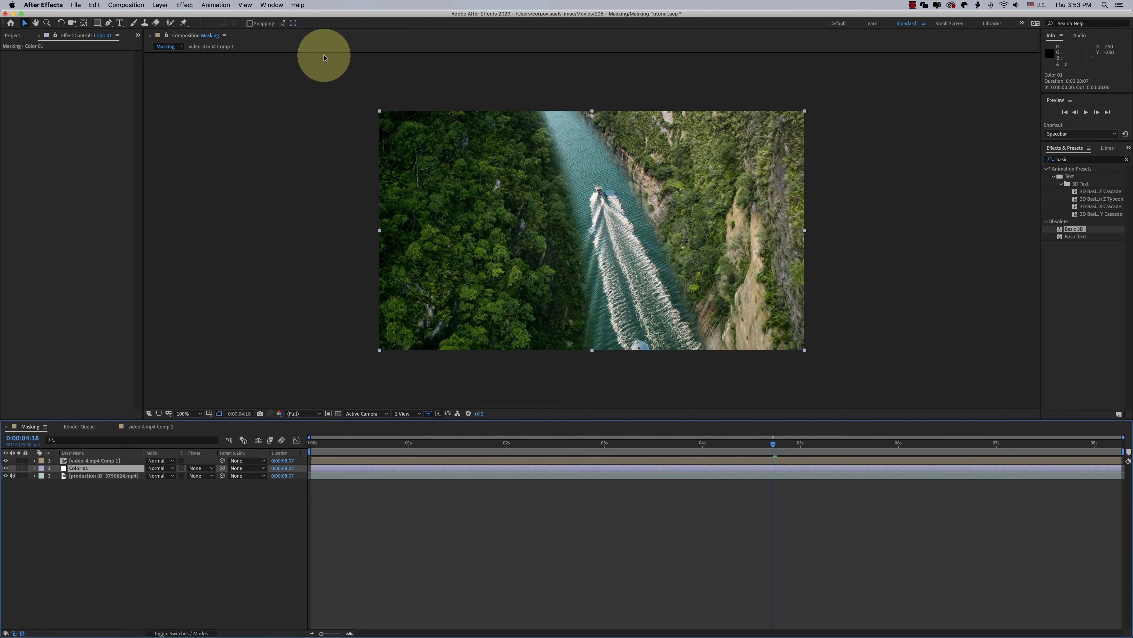
click(271, 5)
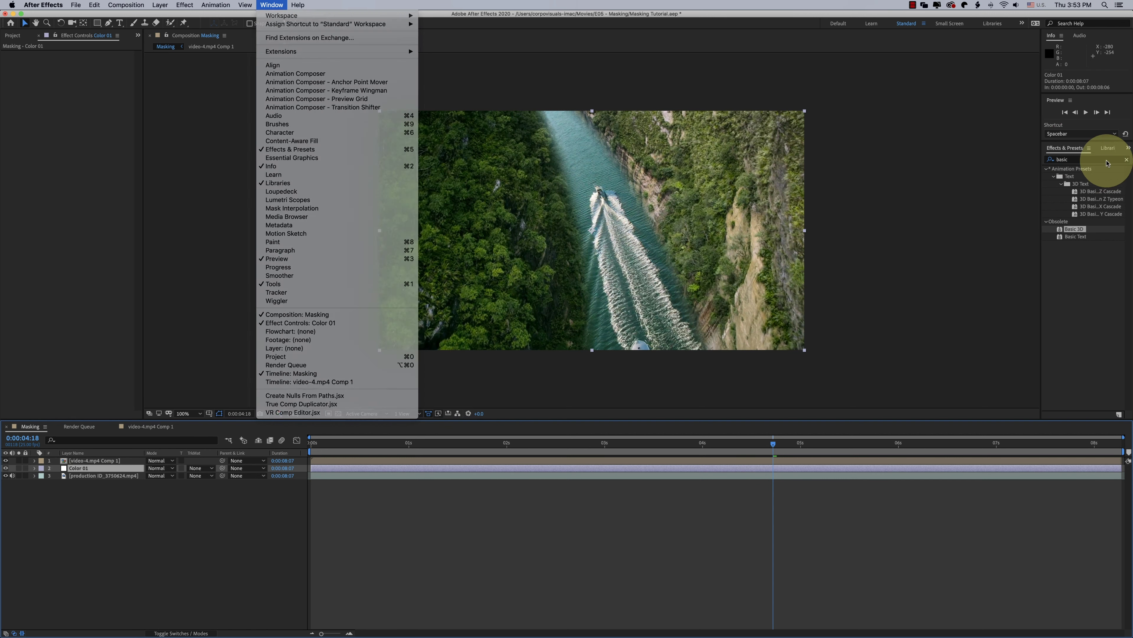
- Search for 'curve' and apply the Curves effect to Color 01
click(1126, 160)
text(curve)
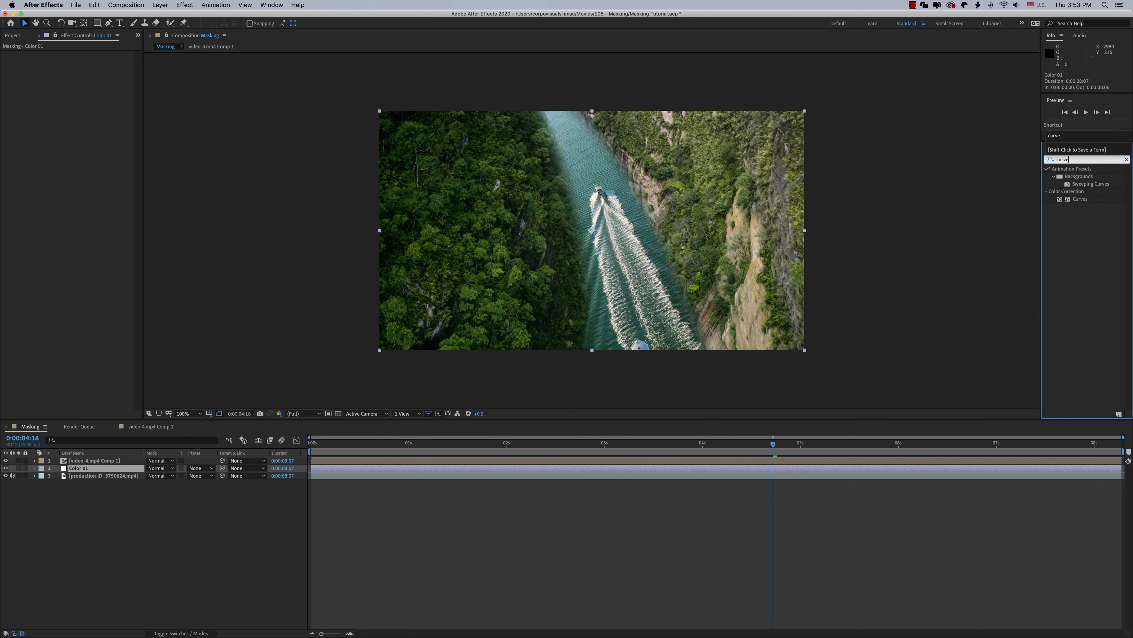
drag(1080, 199, 80, 470)
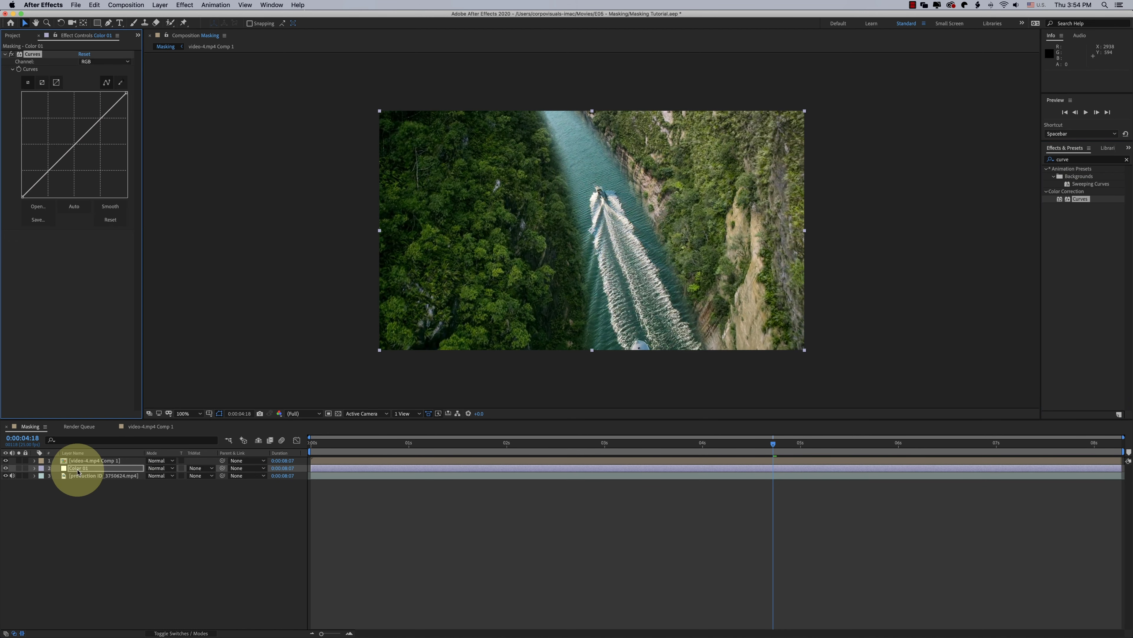
- Bring the Color 01 curve points back almost onto the diagonal and save
drag(99, 118, 102, 126)
click(70, 157)
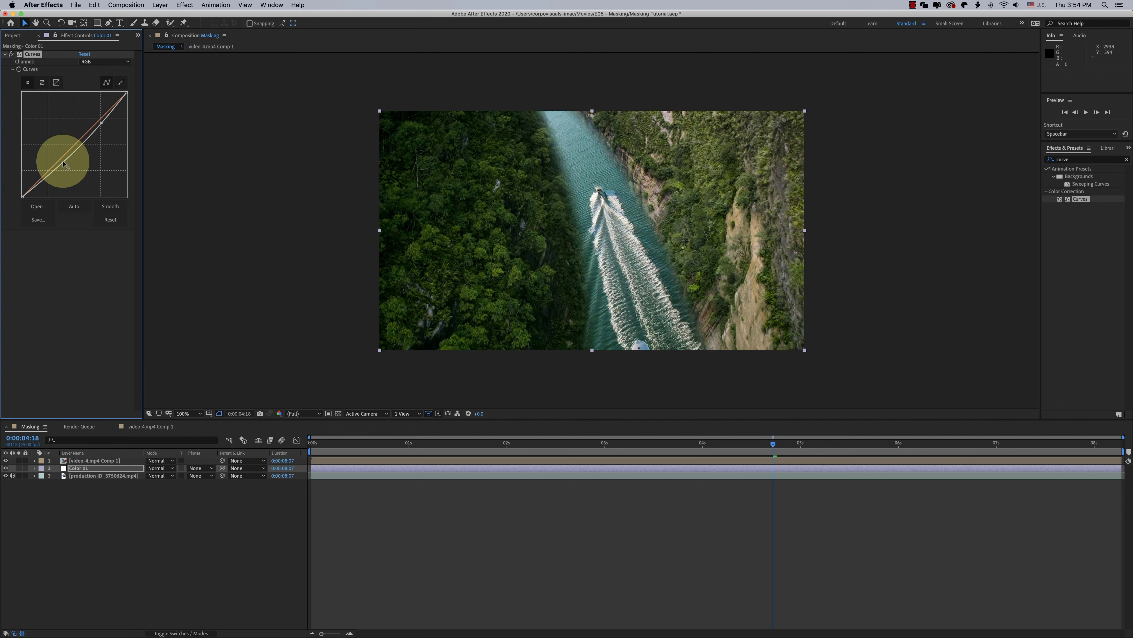
drag(64, 164, 62, 157)
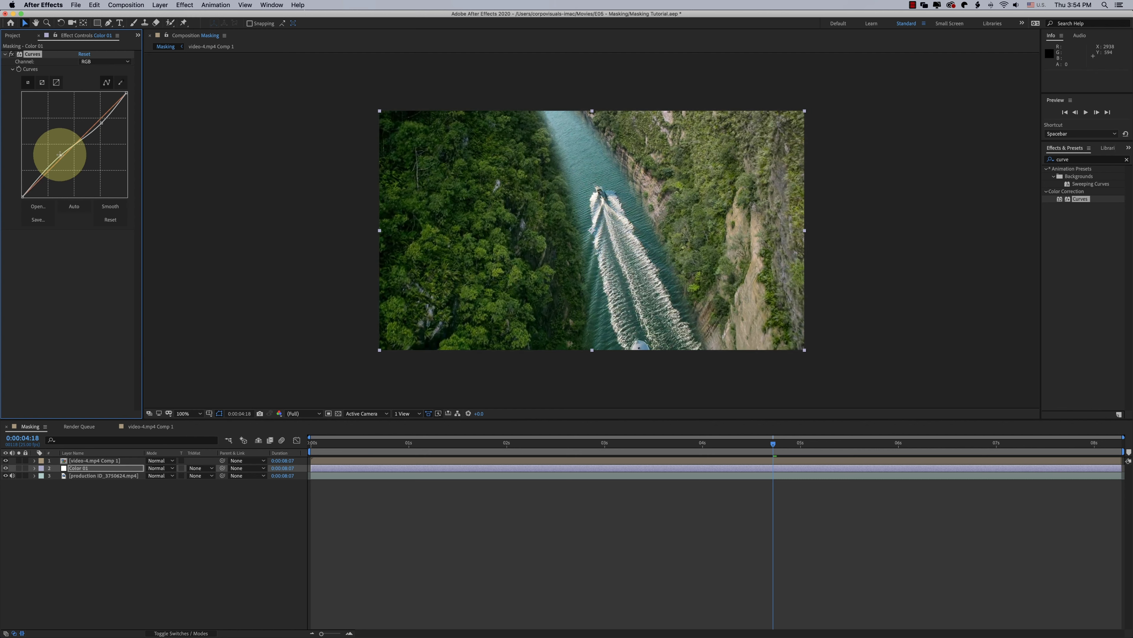
drag(60, 157, 53, 169)
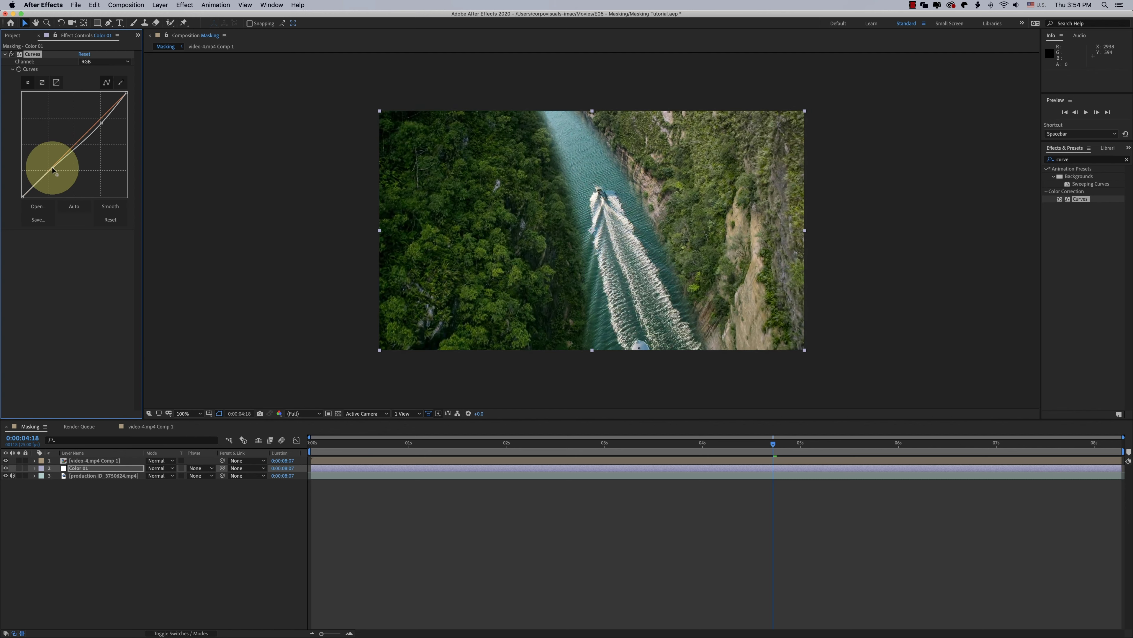
drag(97, 116, 94, 130)
key(super+s)
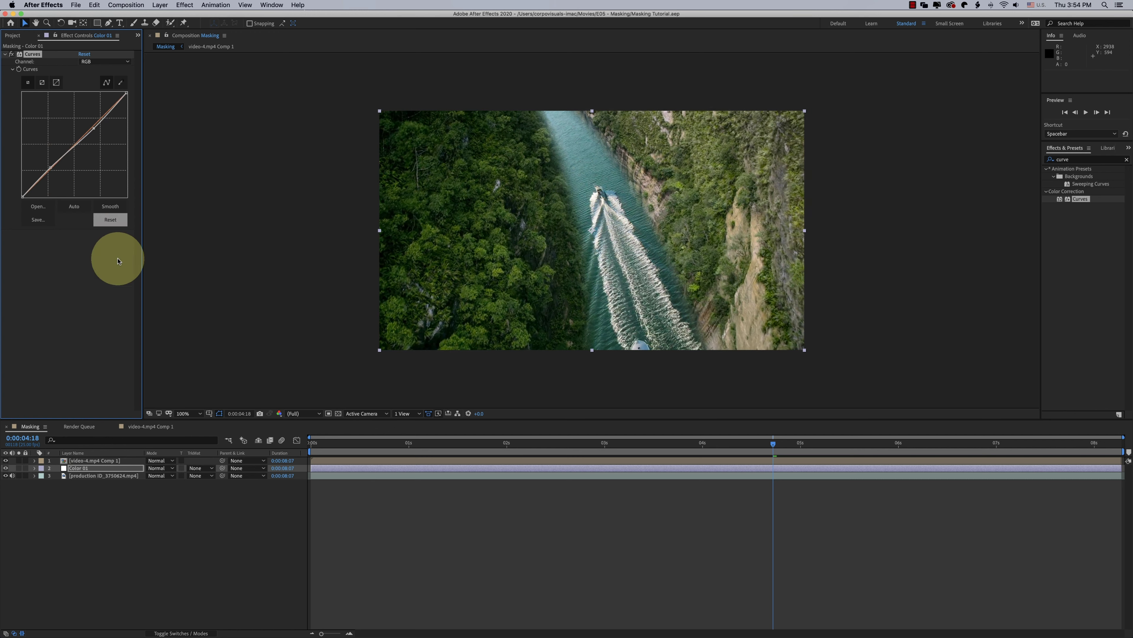
- Apply Curves to the video-4.mp4 Comp 1 boat layer and add curve points
mouse_move(1080, 199)
mouse_down()
mouse_move(328, 492)
mouse_move(412, 462)
mouse_up()
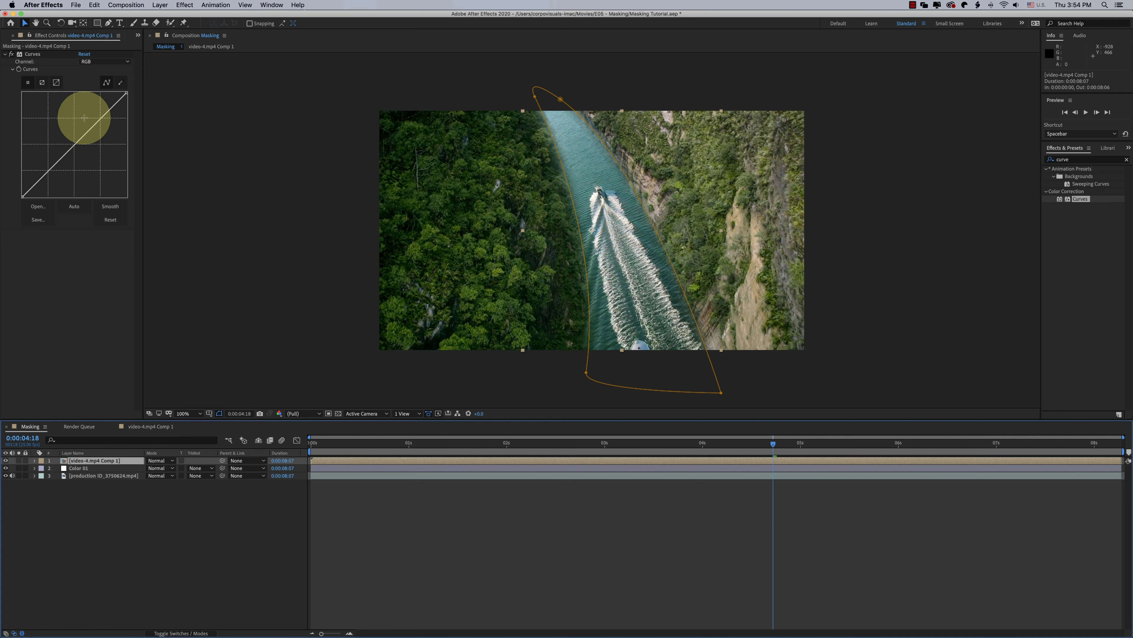
click(102, 119)
click(53, 167)
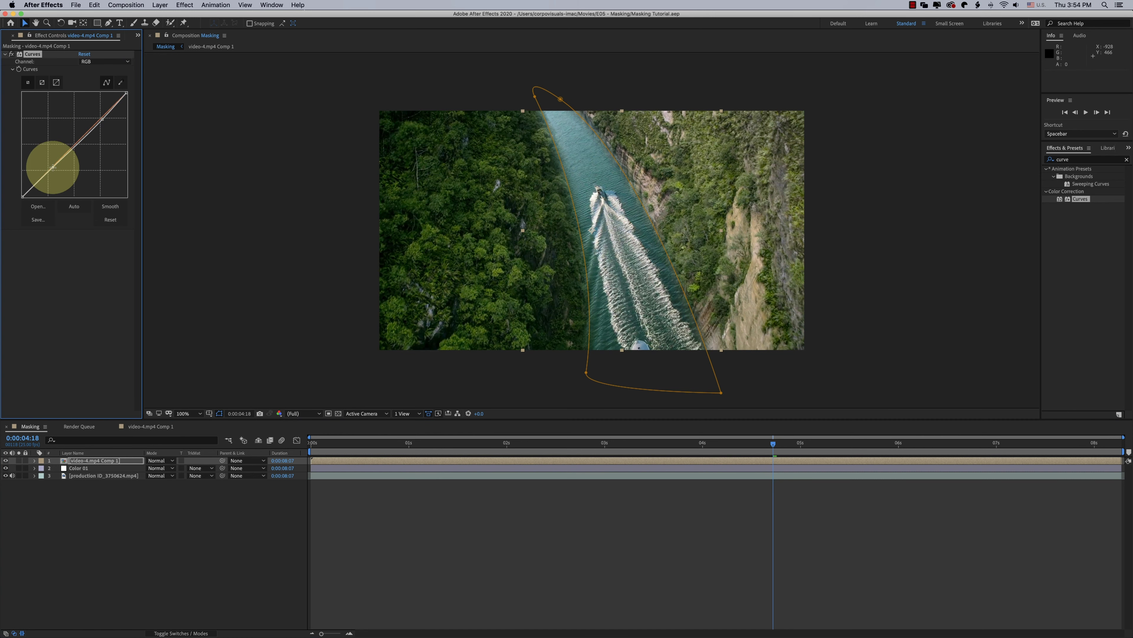
- Switch Curves to the Blue channel and pull its points down to tint the river greener
click(96, 61)
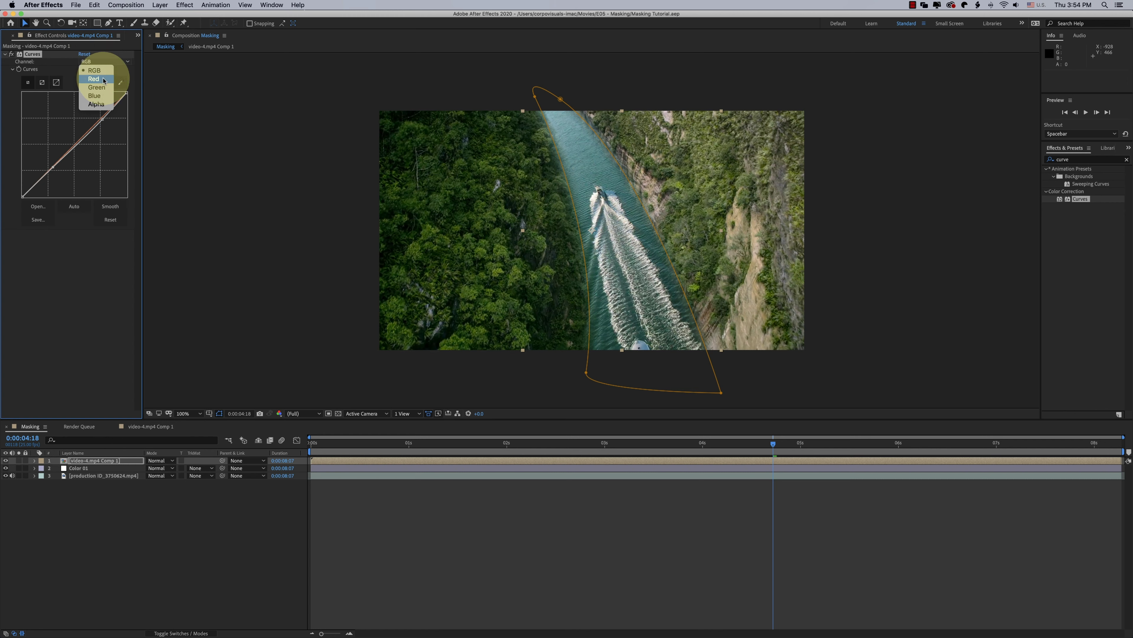
click(106, 99)
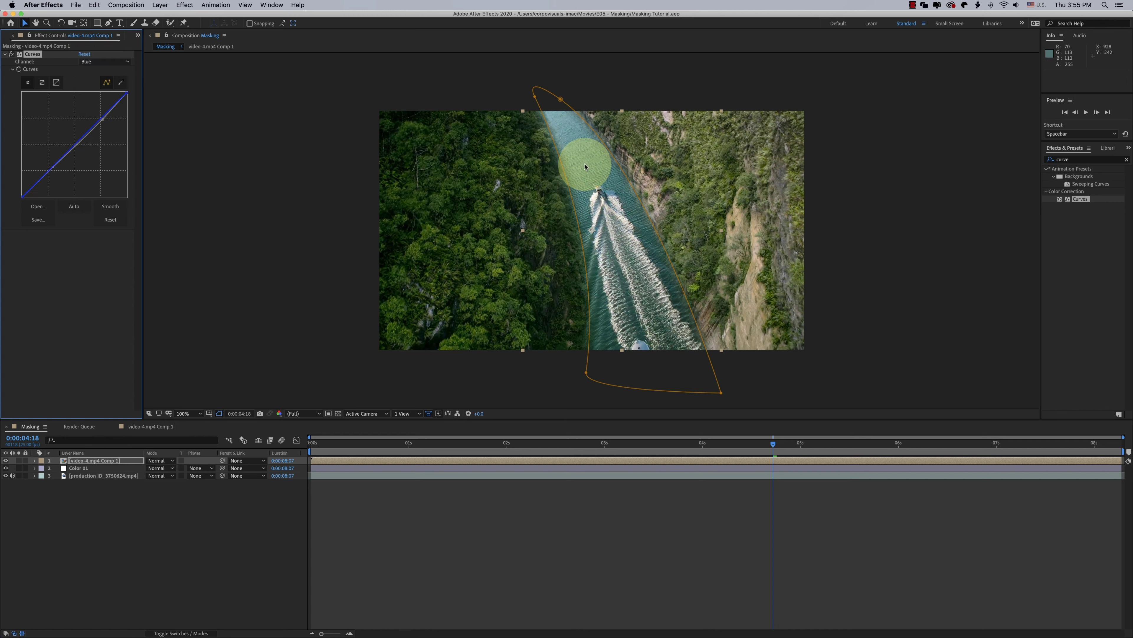
drag(102, 119, 104, 126)
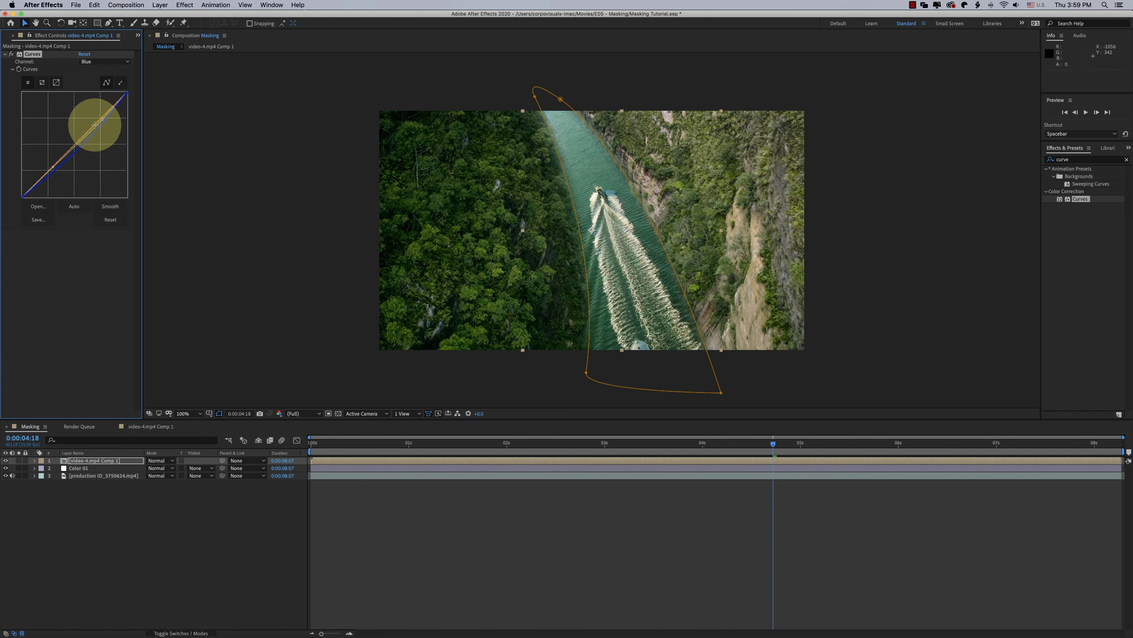
click(46, 164)
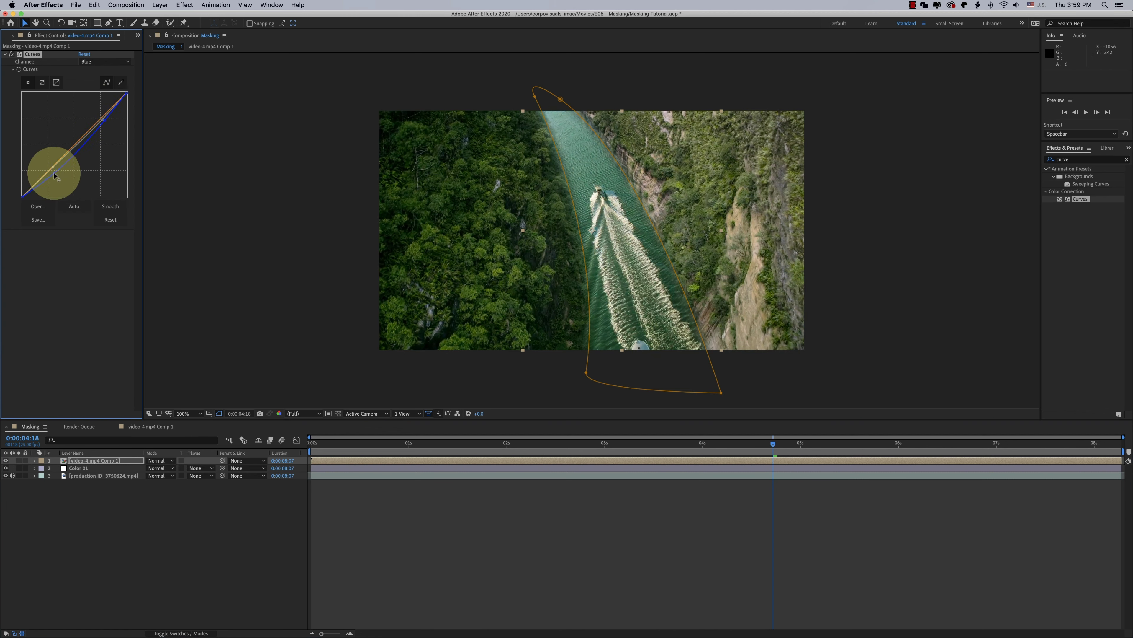
click(104, 121)
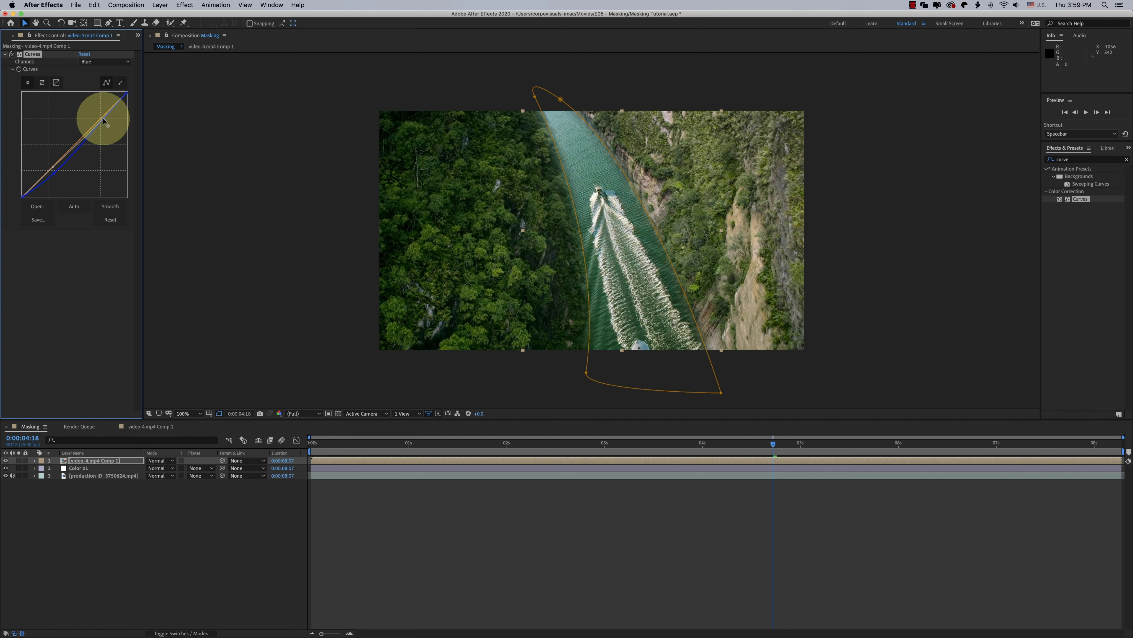
click(430, 385)
click(657, 510)
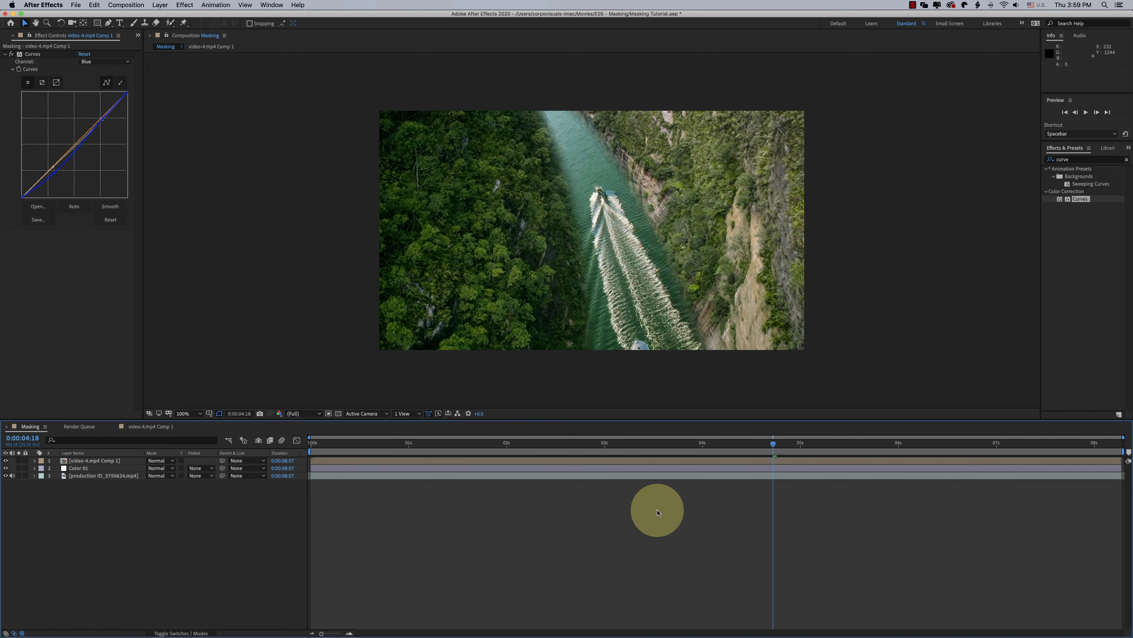
- Apply Lumetri Color to the boat layer with Saturation 88 and Temperature -6
click(1082, 160)
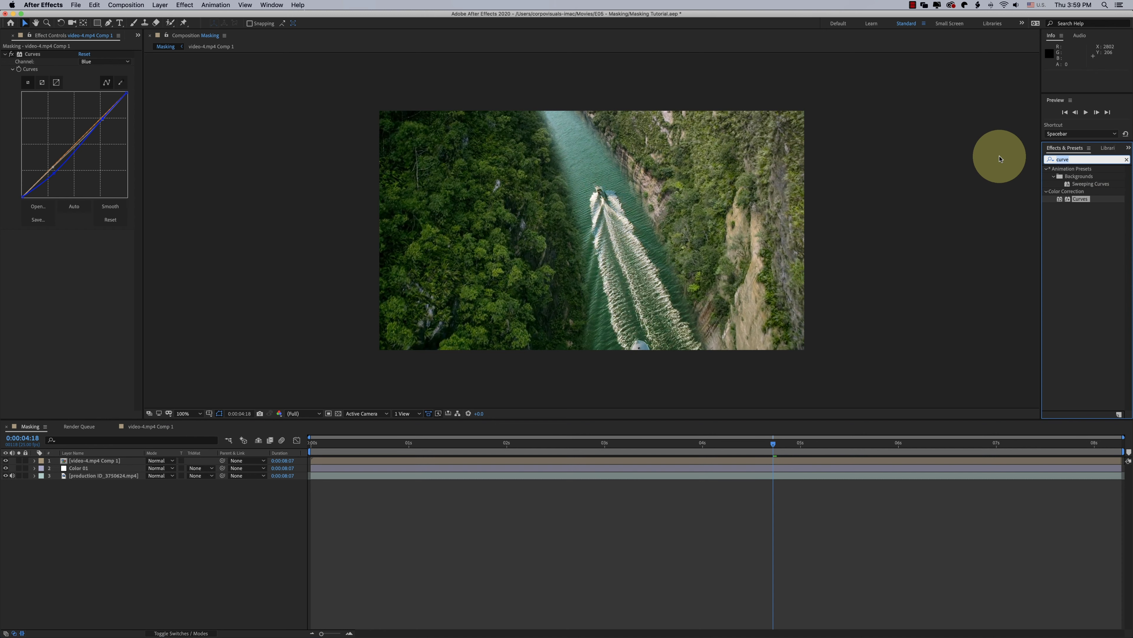
text(lume)
drag(1088, 176, 1092, 179)
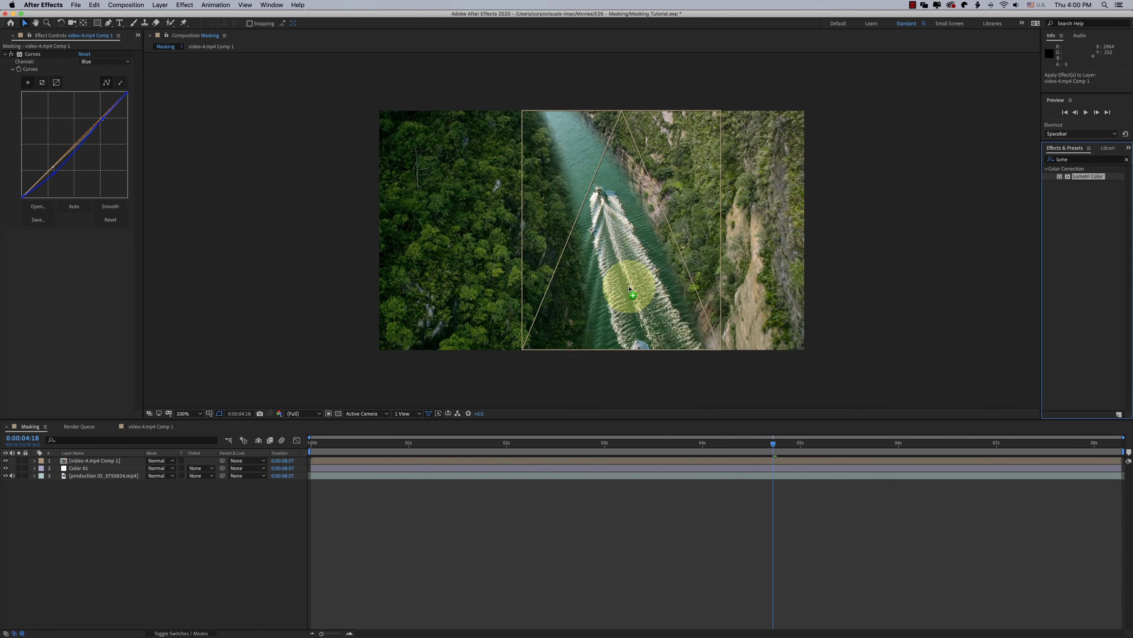
drag(1092, 178, 629, 286)
click(11, 249)
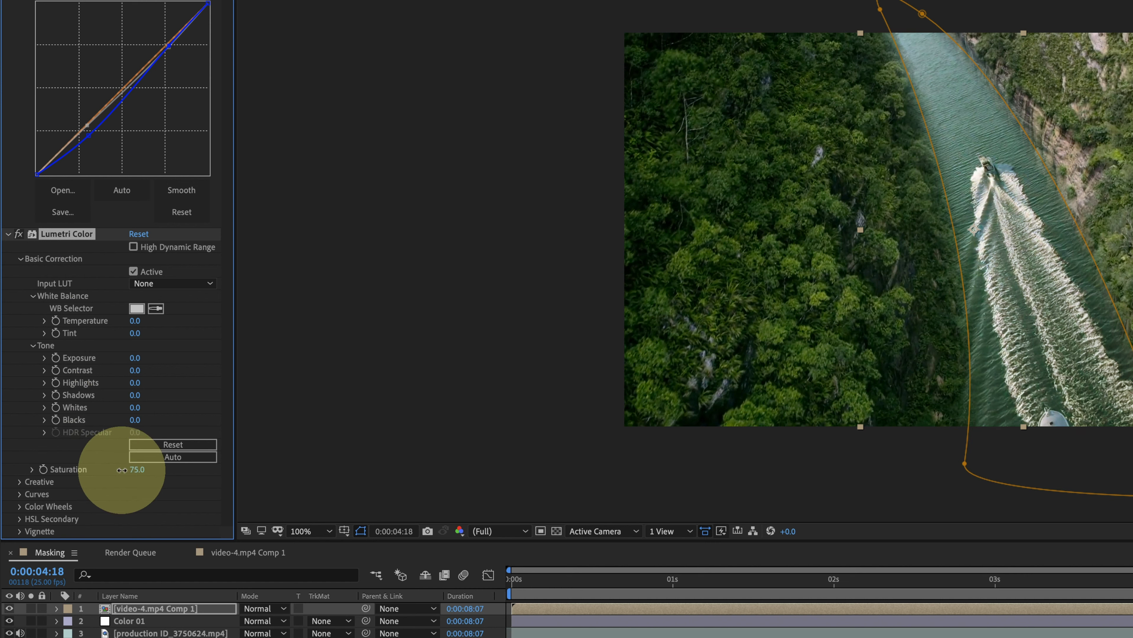
drag(128, 469, 127, 469)
click(130, 320)
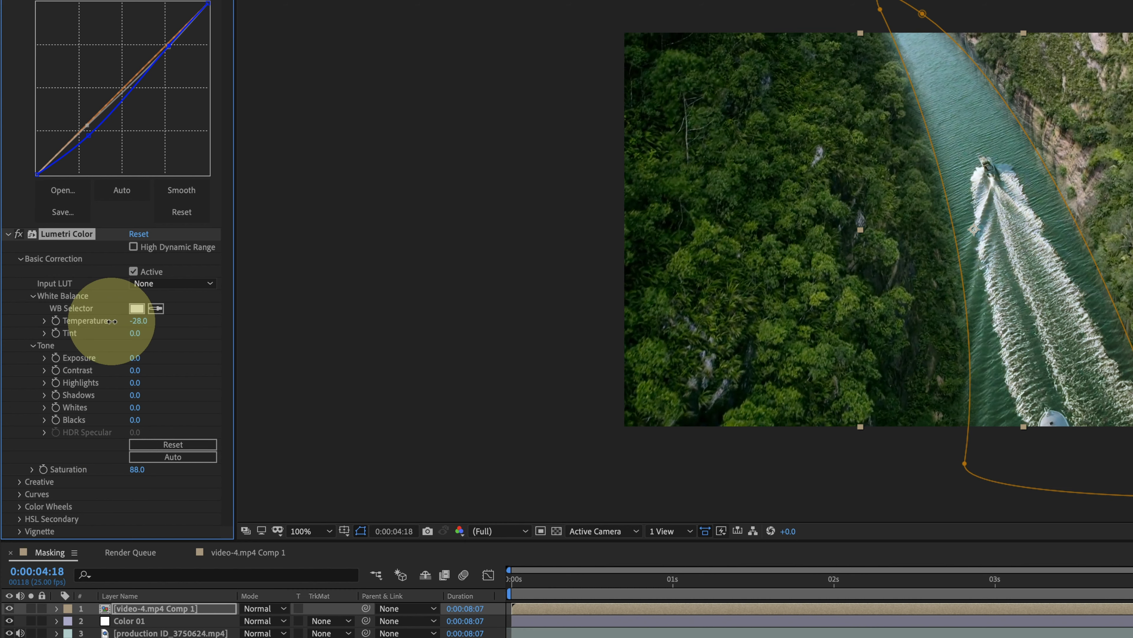
drag(105, 321, 134, 321)
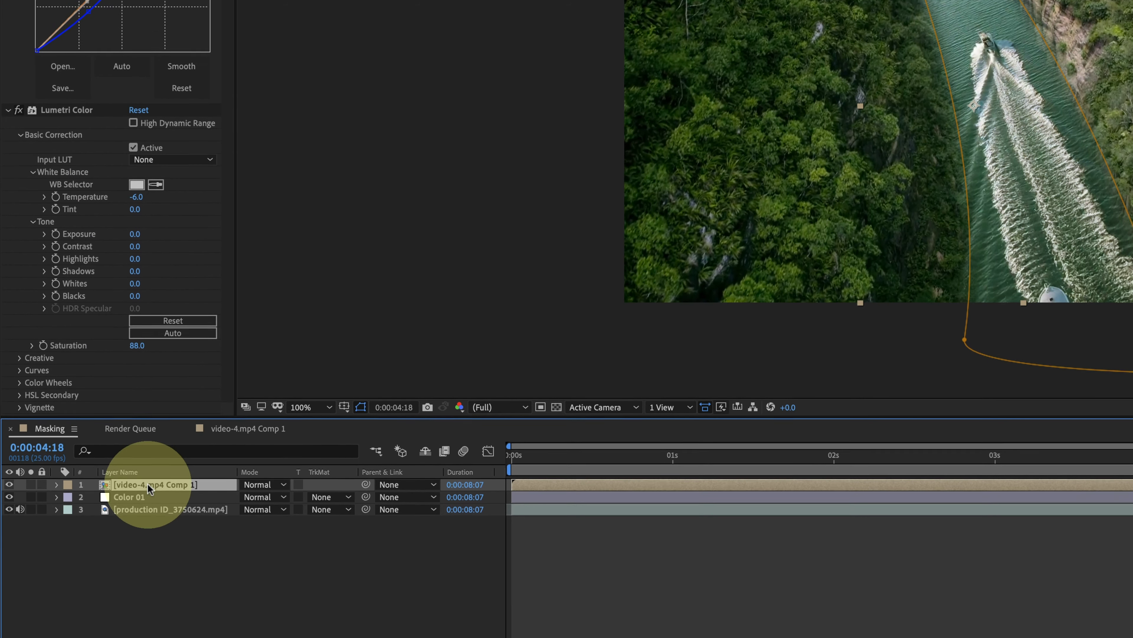
- Set the boat layer's Mask Feather to 80 pixels
click(109, 410)
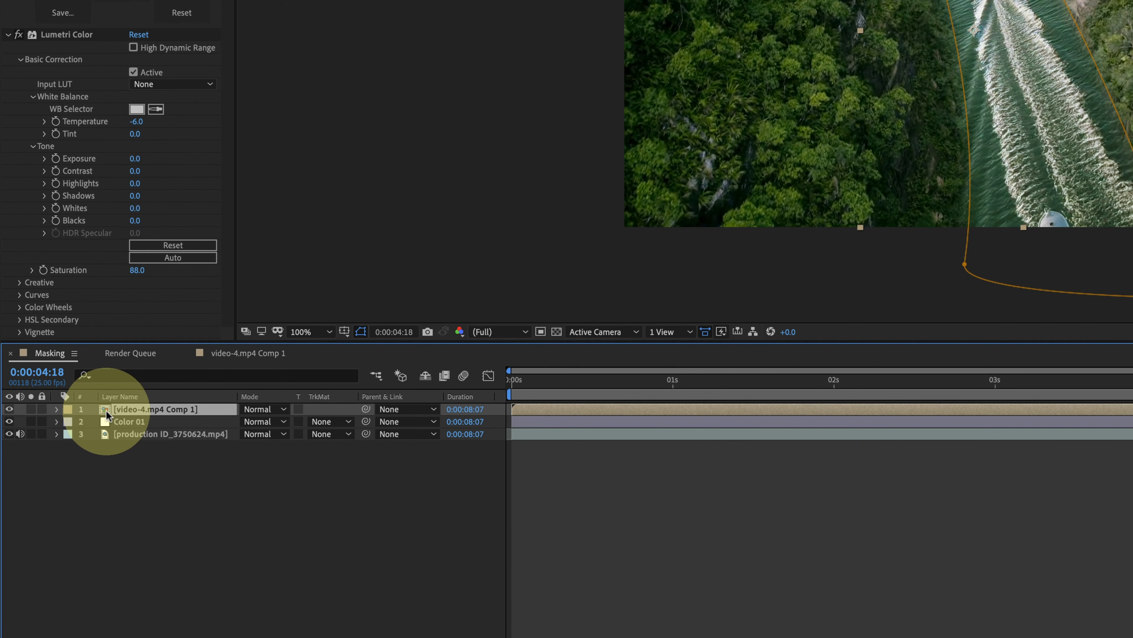
click(56, 409)
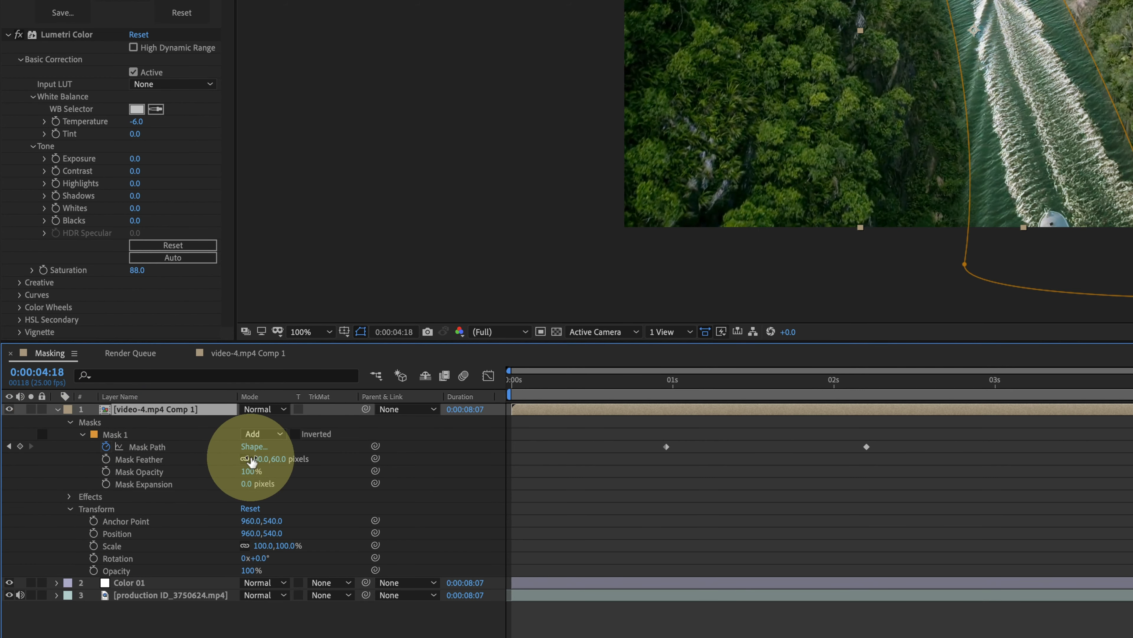
click(268, 458)
text(80)
key(Return)
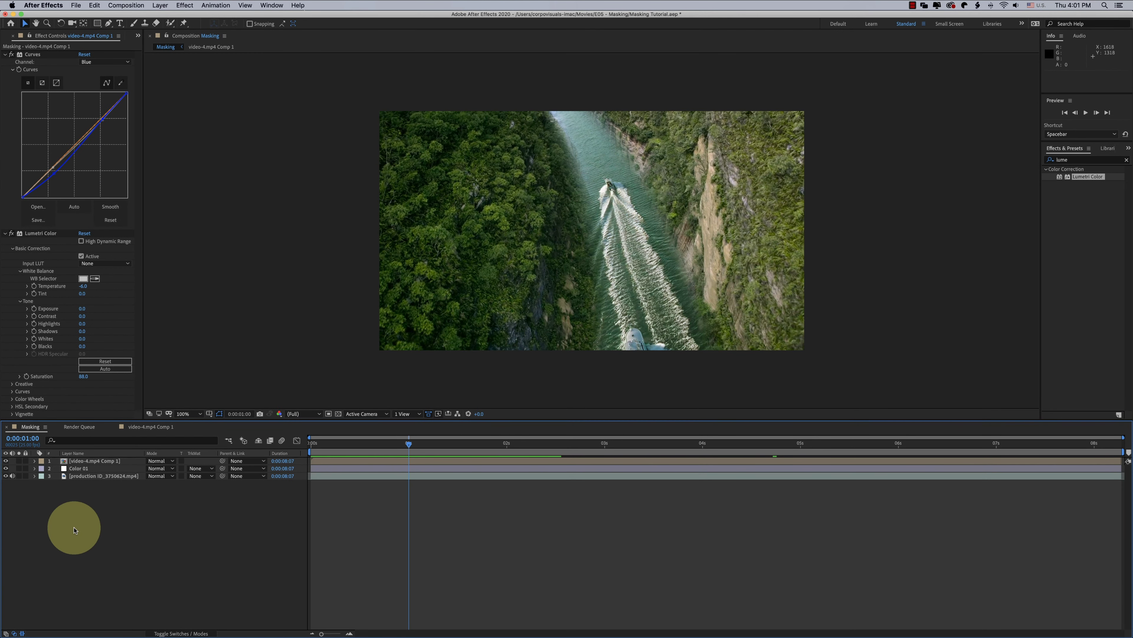
- Create a new adjustment layer named Overall Color
right_click(102, 521)
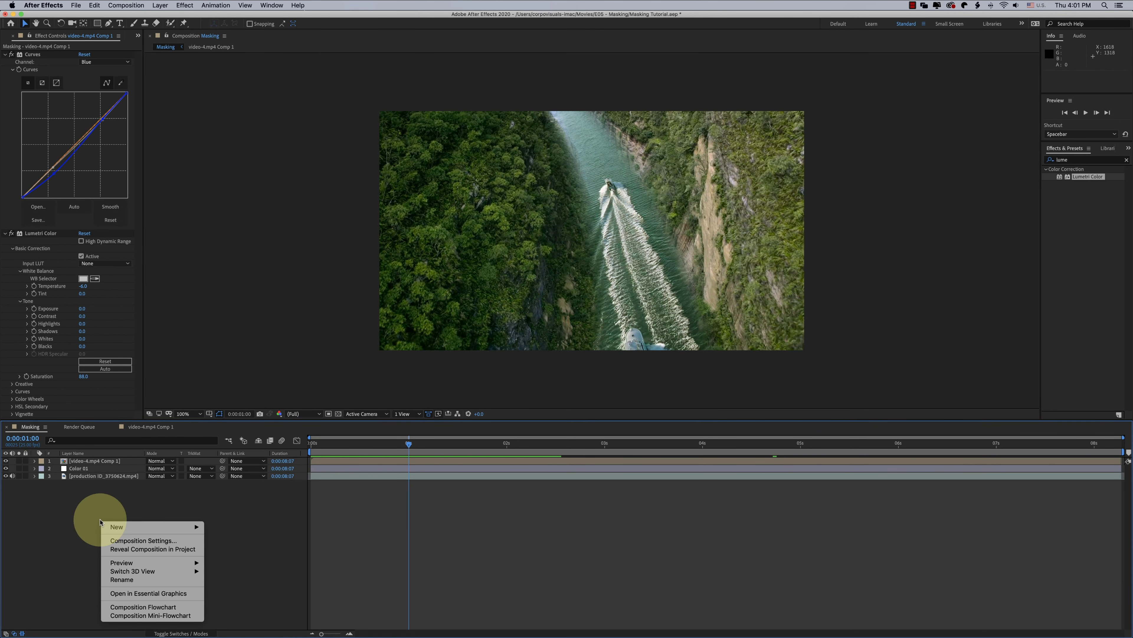
mouse_move(118, 527)
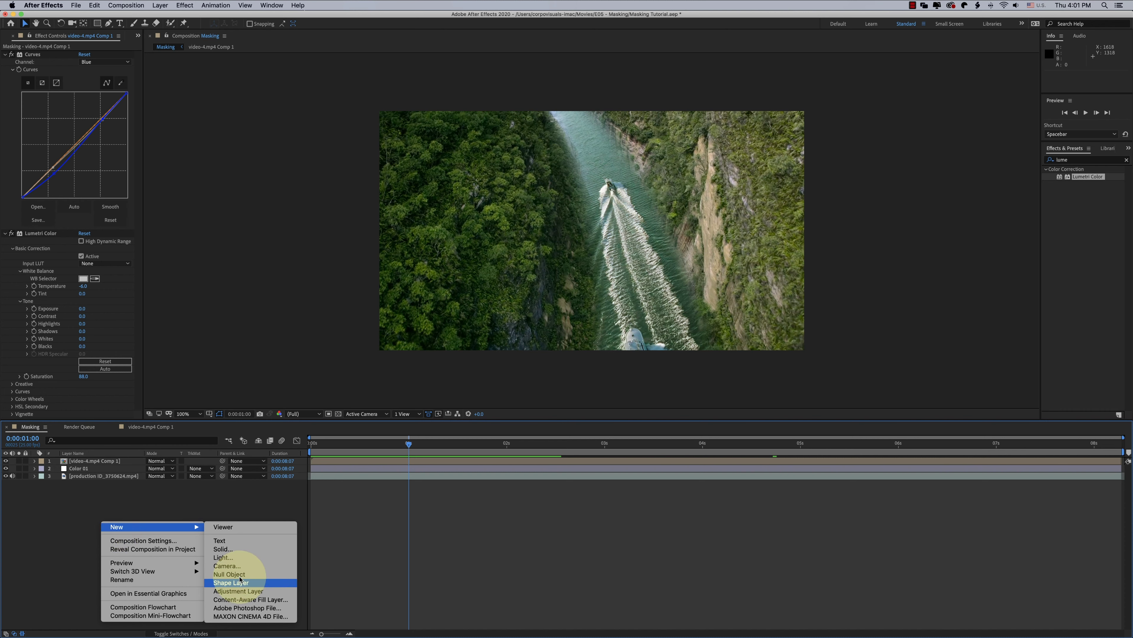
click(273, 594)
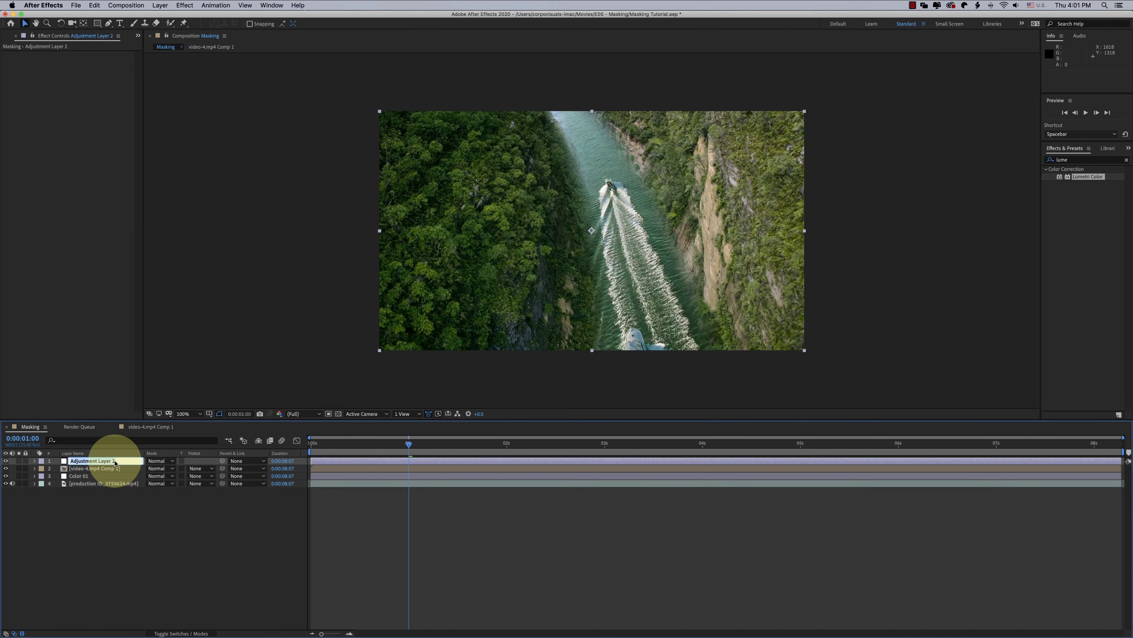
text(Overall Color)
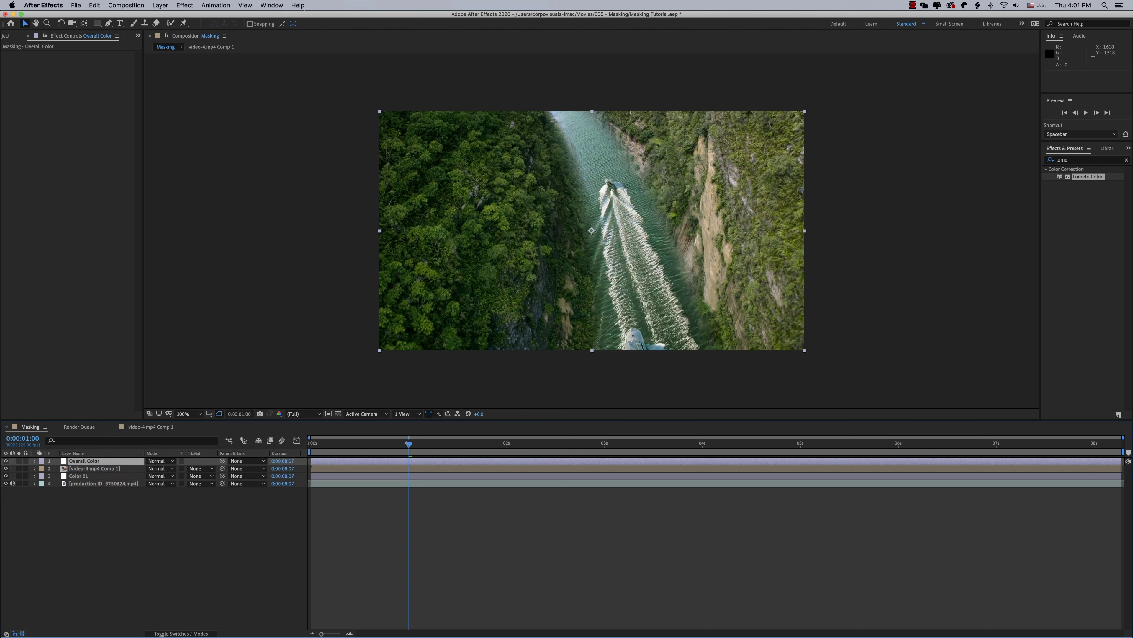
- Apply Lumetri Color to Overall Color: Contrast 13, Highlights 13, Temperature -10, Blacks -15
drag(1087, 176, 114, 460)
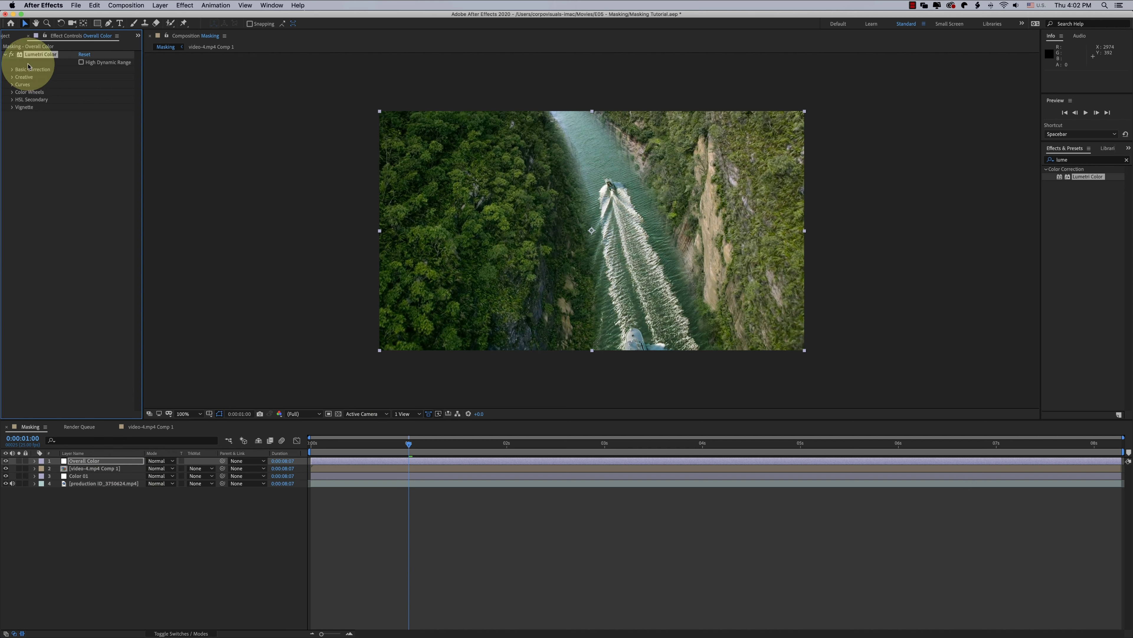
click(12, 70)
mouse_move(84, 139)
mouse_down()
mouse_move(96, 142)
mouse_move(83, 152)
mouse_up()
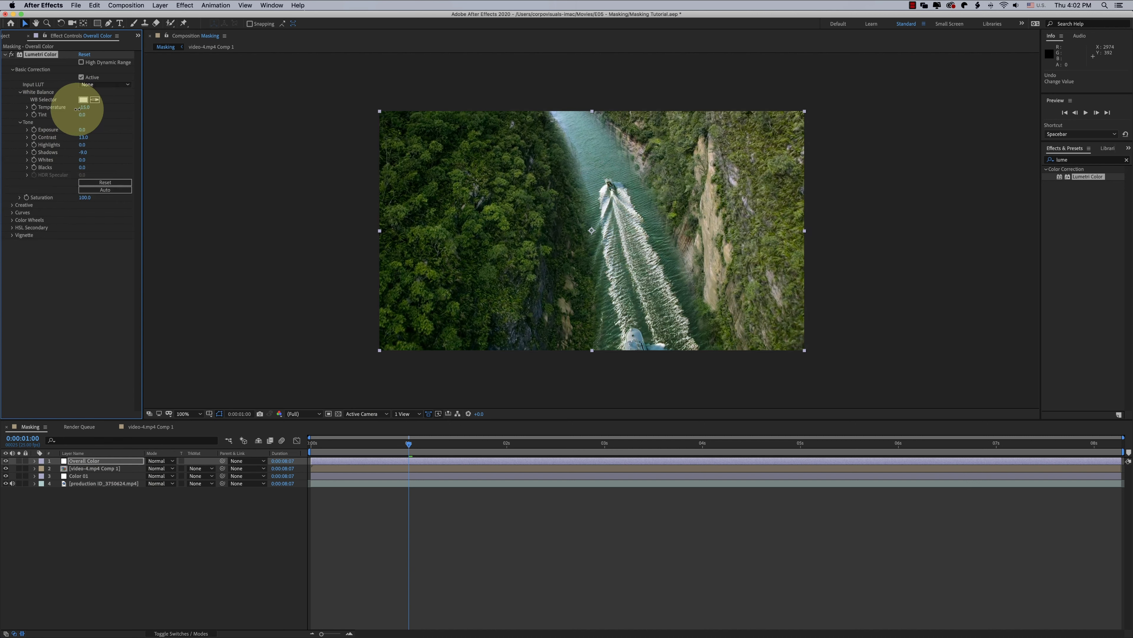
drag(76, 109, 88, 107)
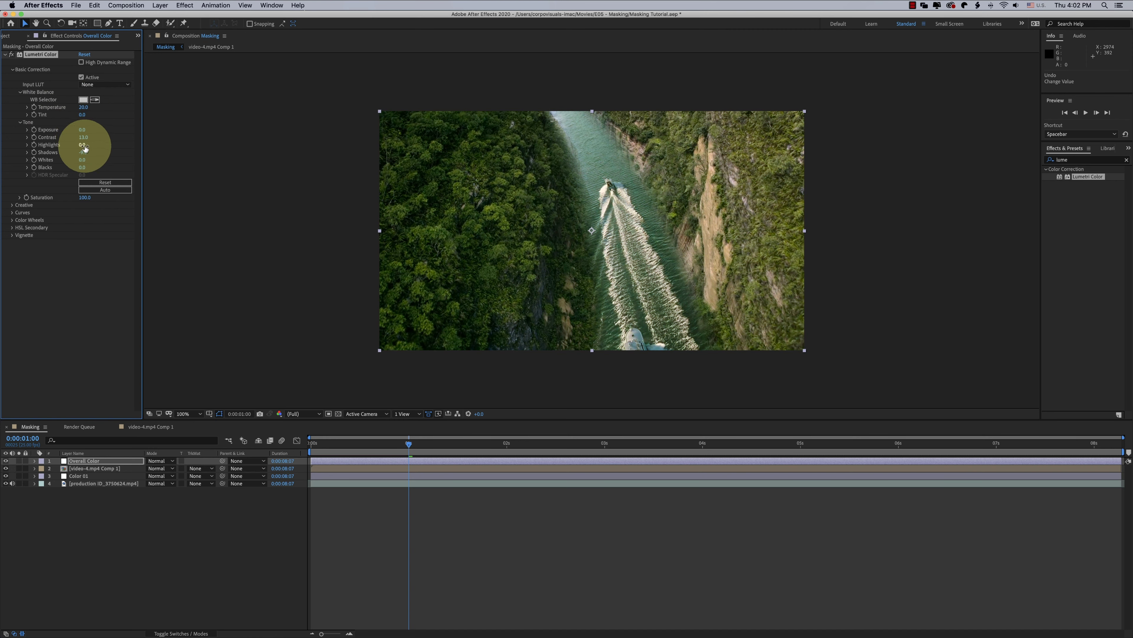
mouse_move(86, 148)
mouse_down()
mouse_move(99, 144)
mouse_move(72, 167)
mouse_up()
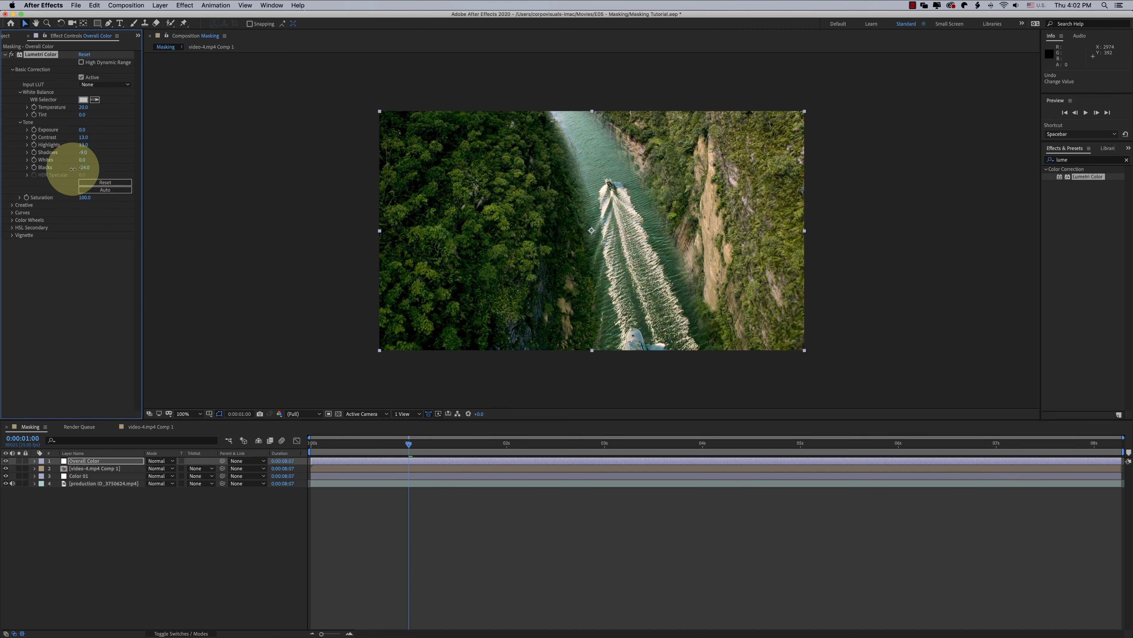
drag(83, 107, 58, 107)
key(shift+slash)
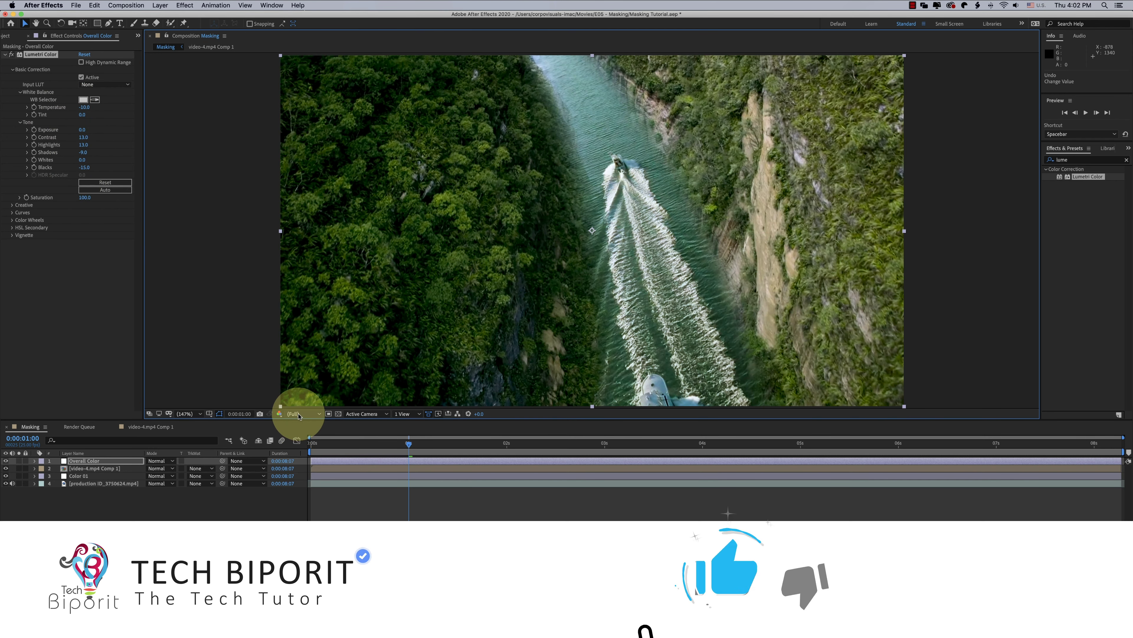
- Save Masking Tutorial.aep with the Overall Color grade applied
key(super+s)
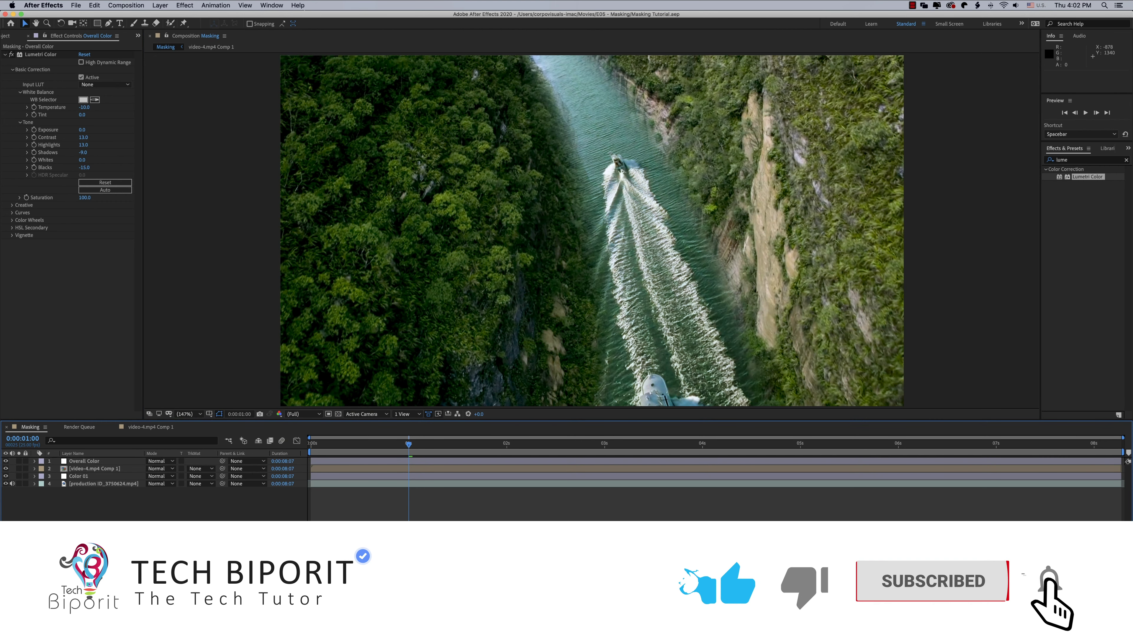